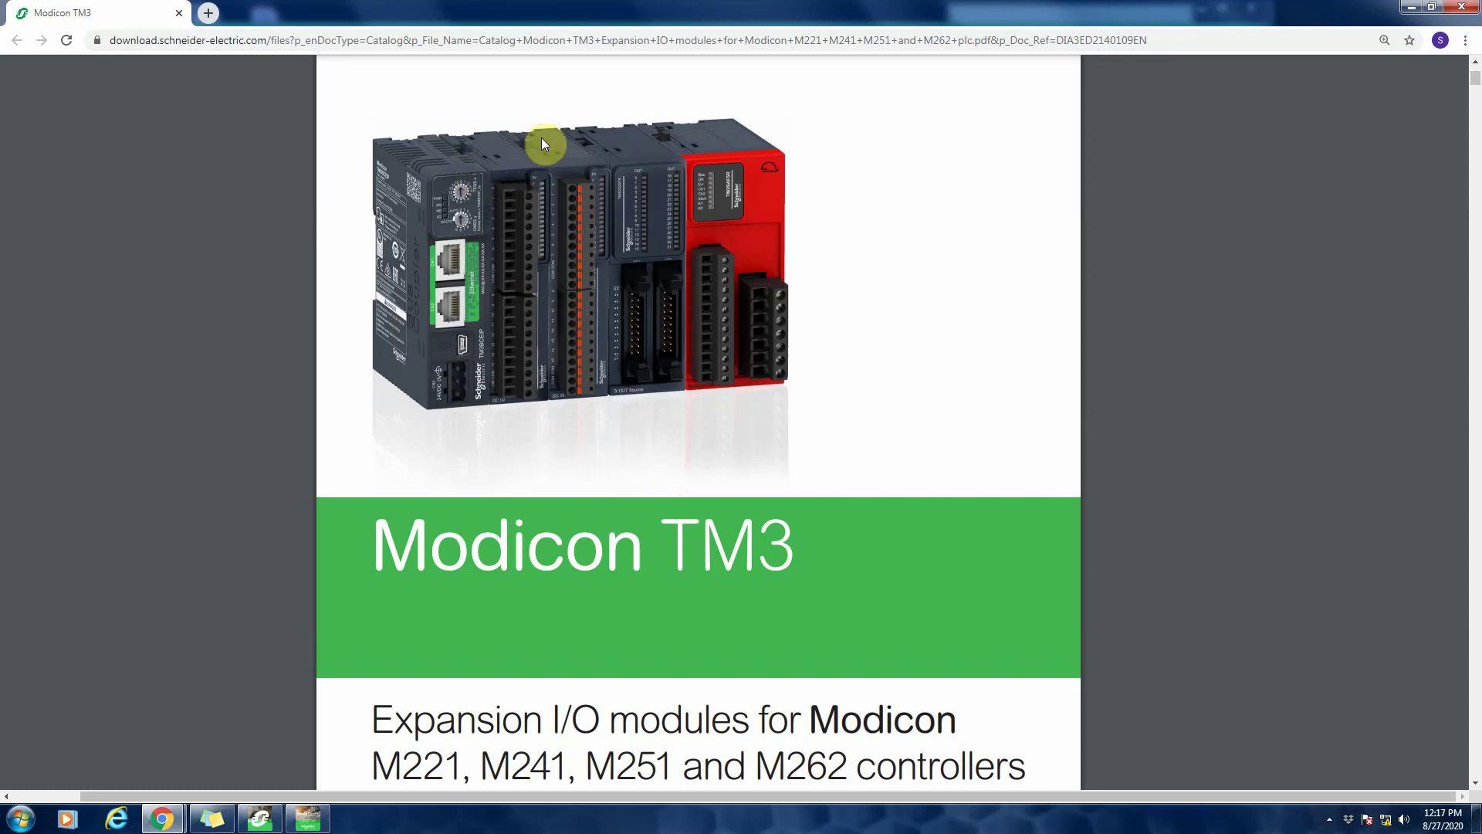
# Draw red boxes around the supported controller list, CPU module, Ethernet ports, USB port and rotary switches
pyautogui.moveTo(530, 109)
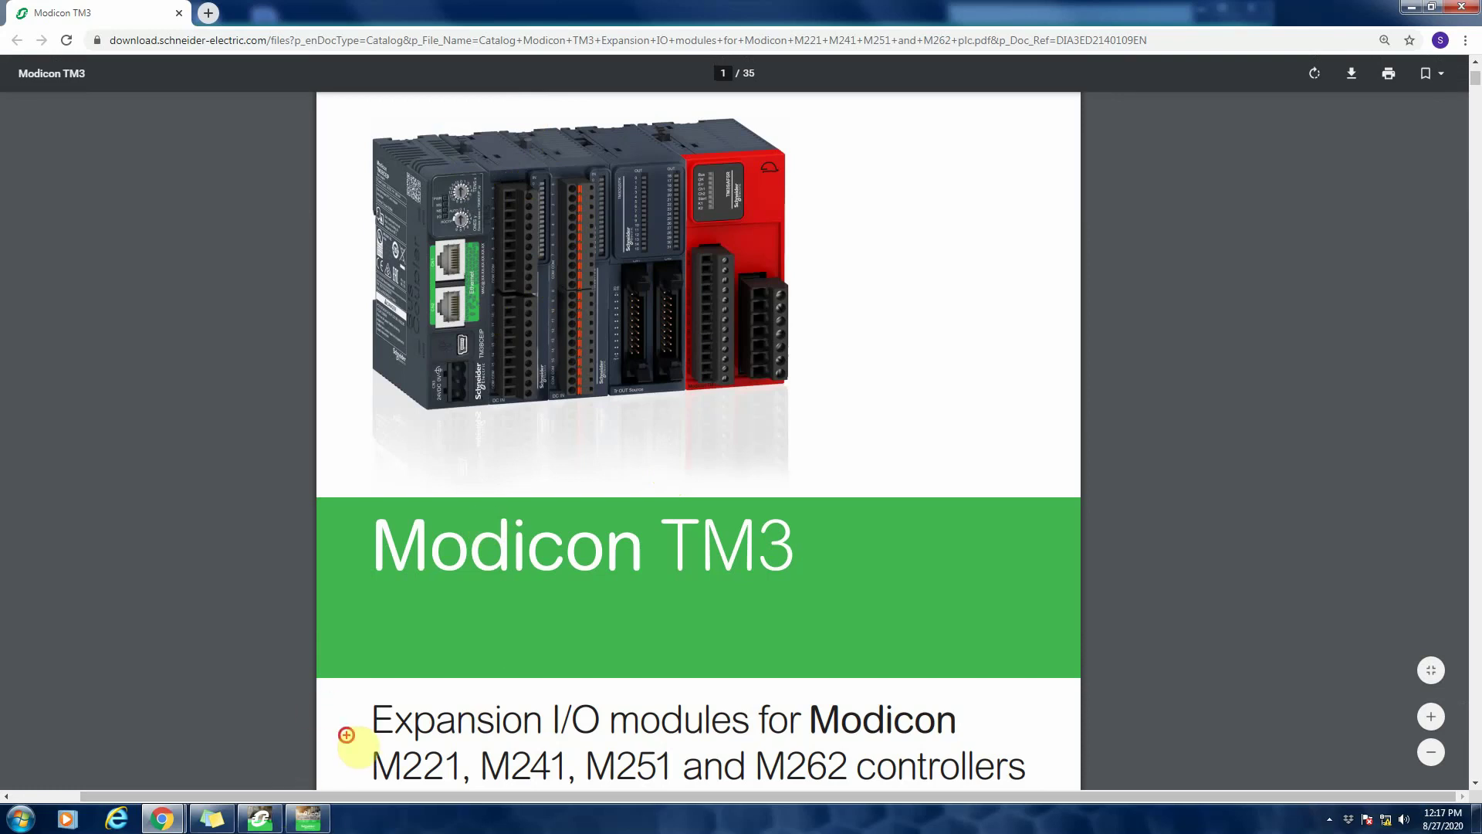
pyautogui.moveTo(346, 734)
pyautogui.mouseDown()
pyautogui.moveTo(440, 809)
pyautogui.moveTo(867, 789)
pyautogui.mouseUp()
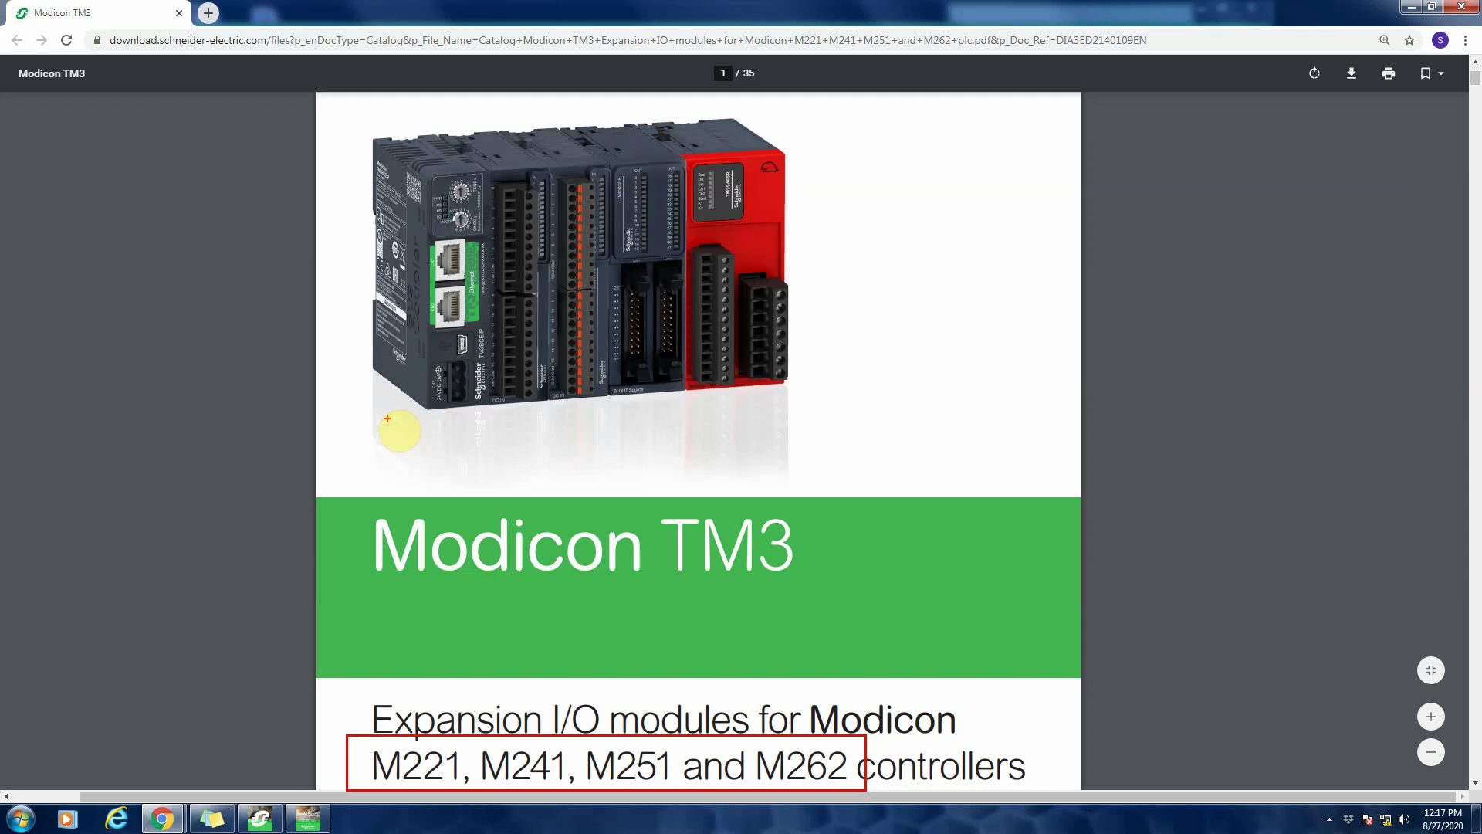
pyautogui.moveTo(388, 419)
pyautogui.mouseDown()
pyautogui.moveTo(452, 302)
pyautogui.moveTo(492, 140)
pyautogui.mouseUp()
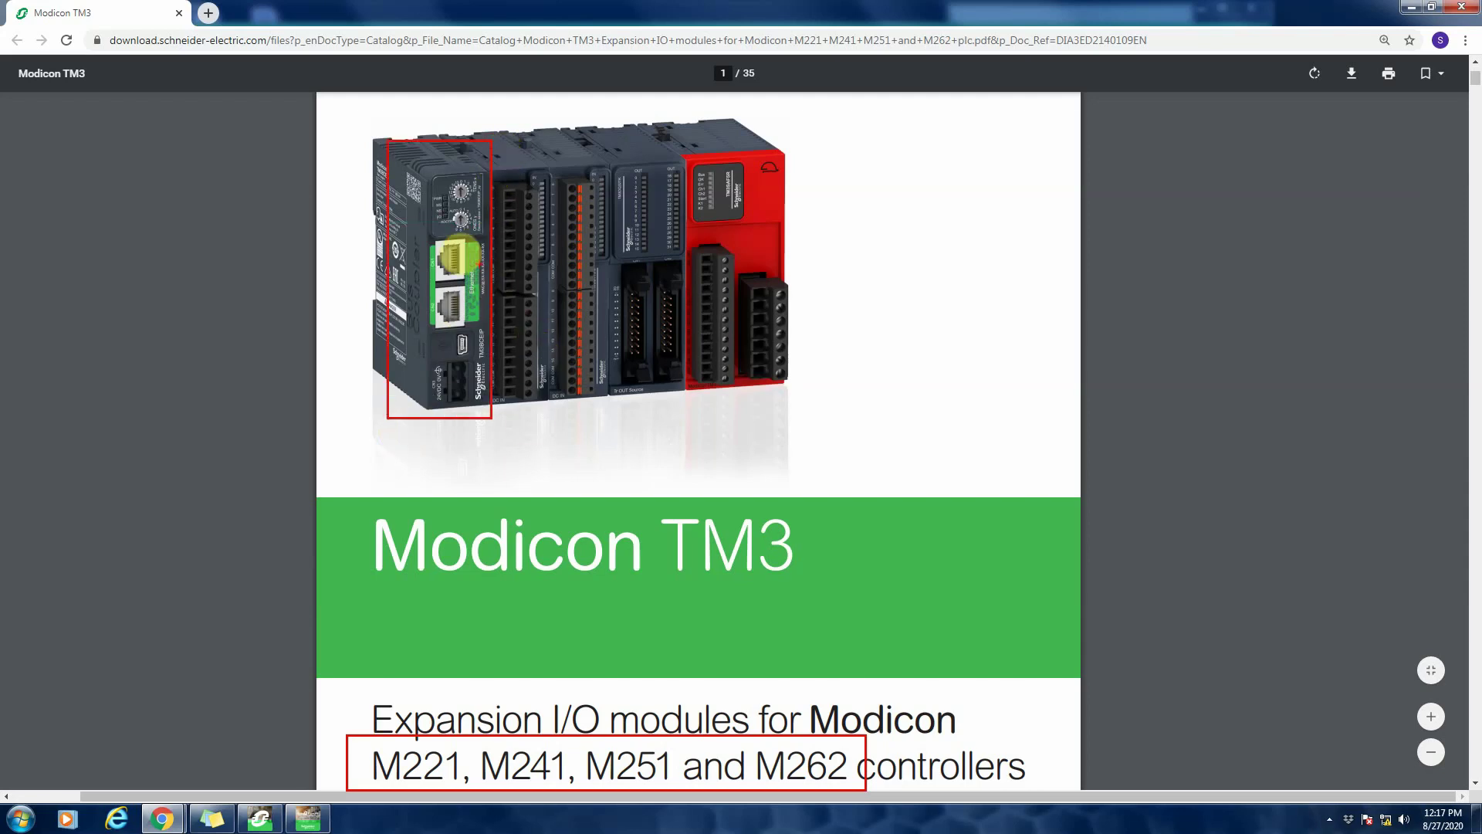
pyautogui.moveTo(411, 232)
pyautogui.mouseDown()
pyautogui.moveTo(494, 295)
pyautogui.moveTo(488, 324)
pyautogui.mouseUp()
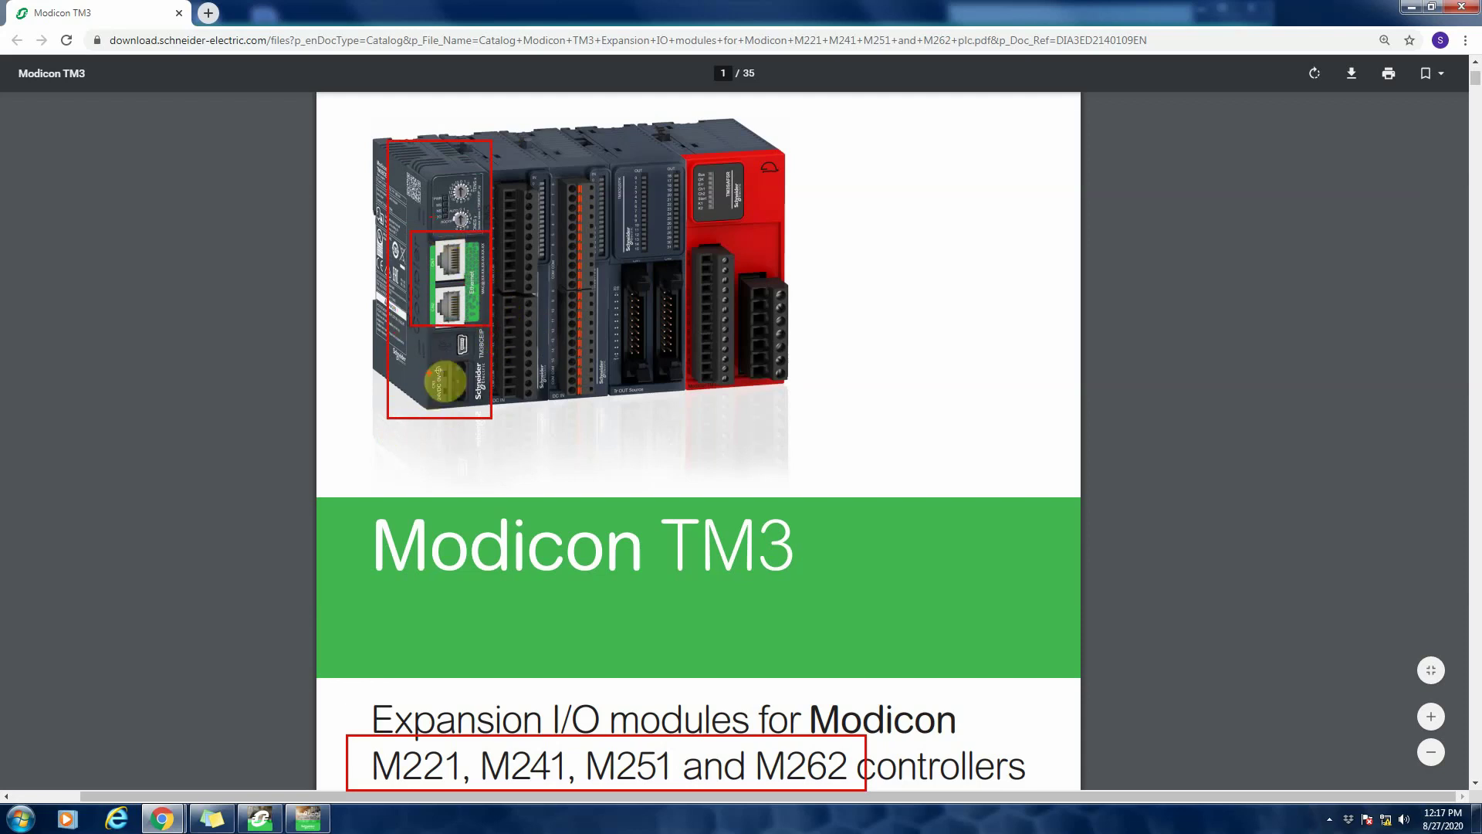
pyautogui.moveTo(438, 329); pyautogui.dragTo(471, 368)
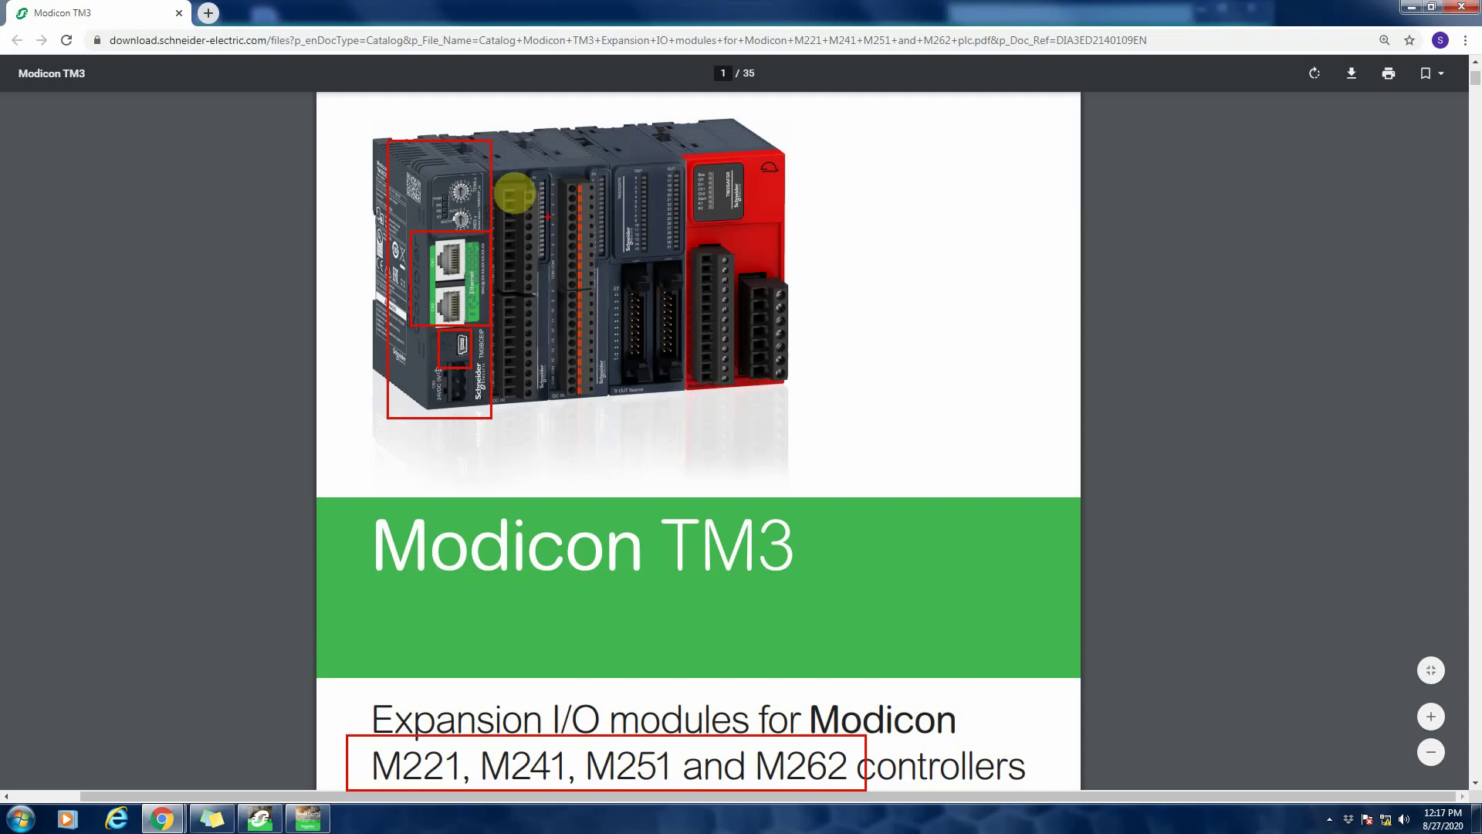
pyautogui.moveTo(443, 163); pyautogui.dragTo(461, 231)
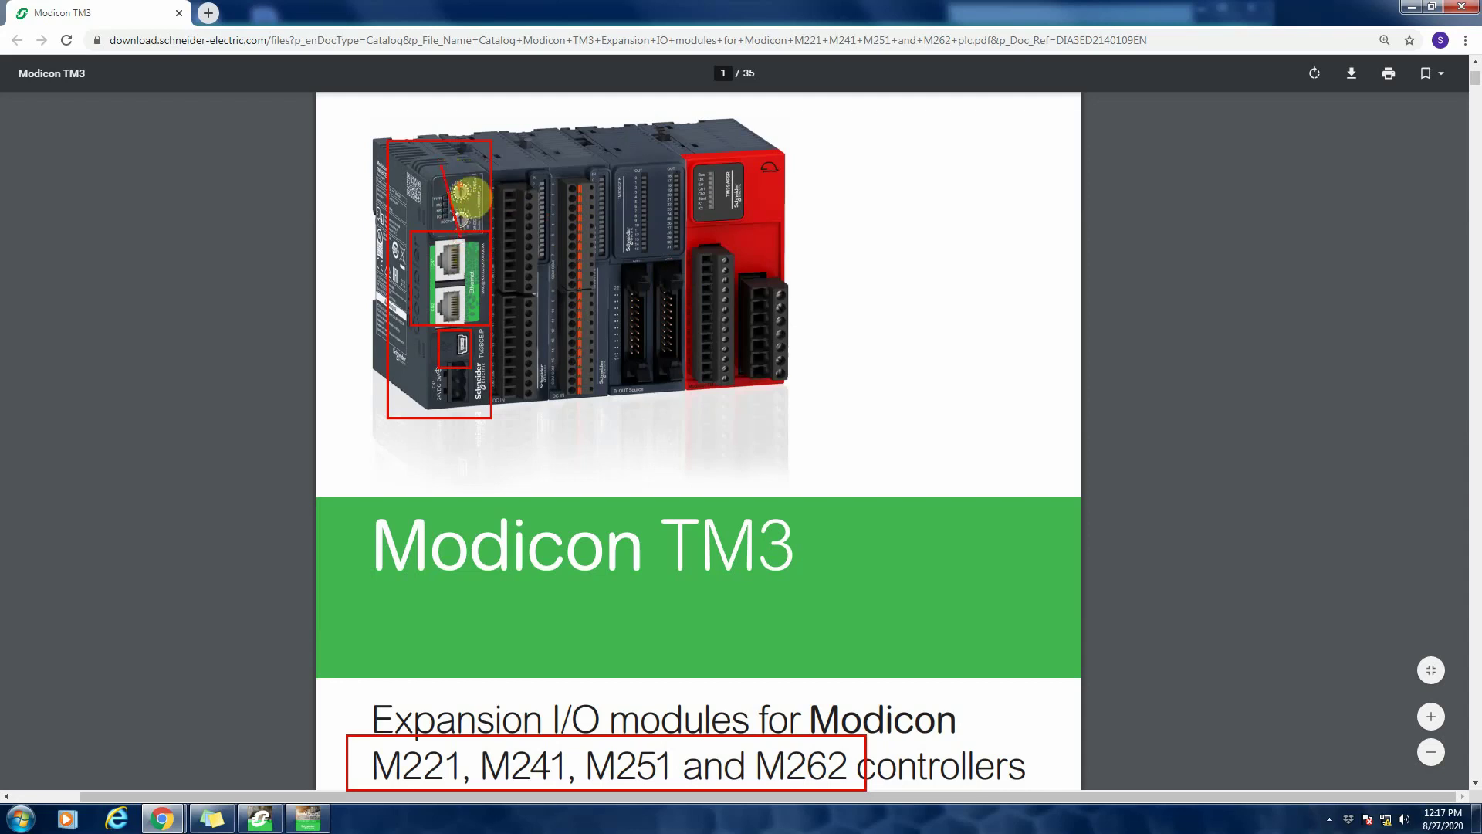
pyautogui.moveTo(452, 174); pyautogui.dragTo(502, 246)
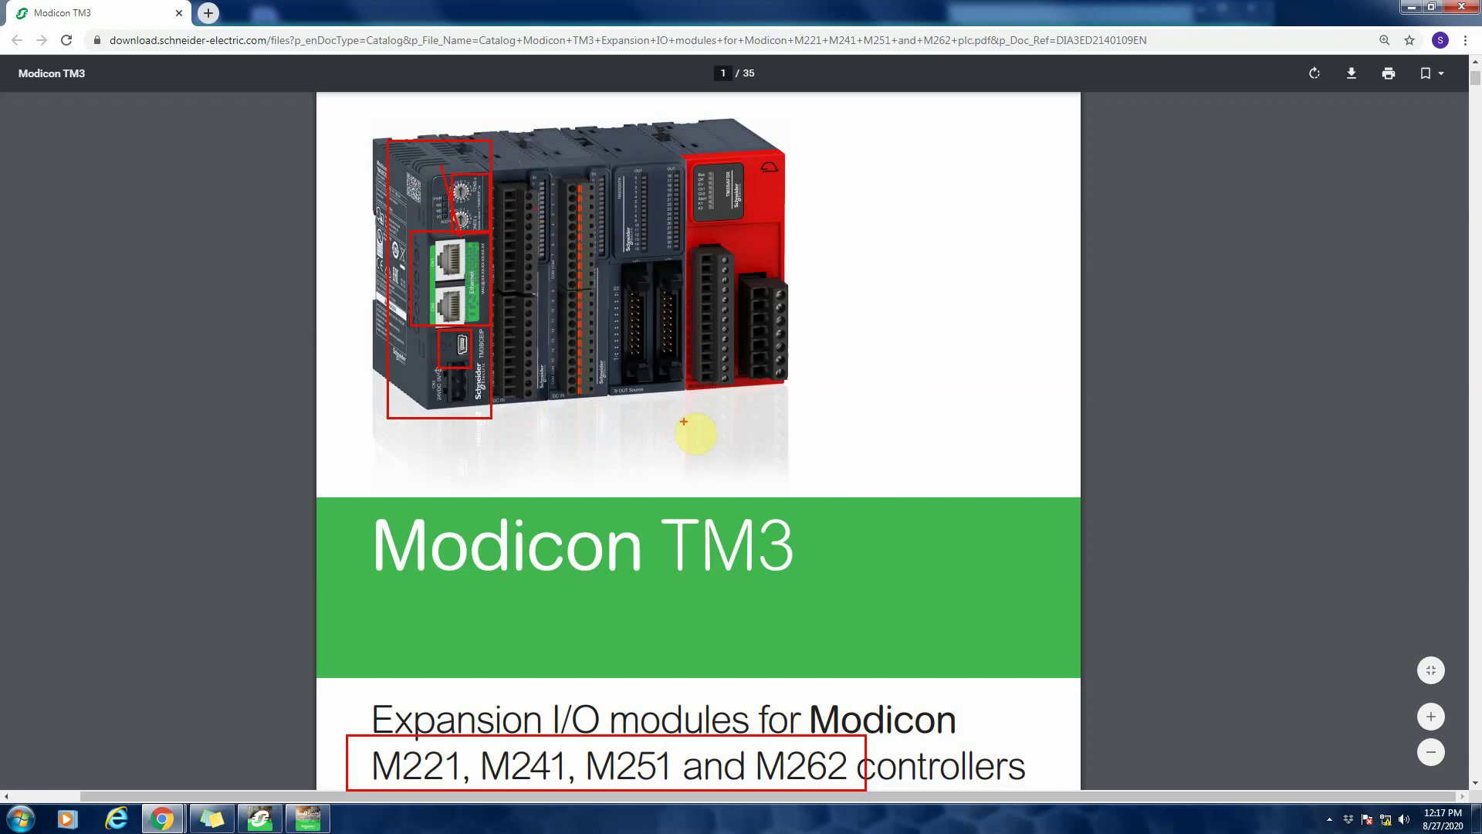
# Outline the red output module on the Modicon TM3 catalog cover
pyautogui.moveTo(683, 421)
pyautogui.mouseDown()
pyautogui.moveTo(721, 239)
pyautogui.moveTo(832, 116)
pyautogui.mouseUp()
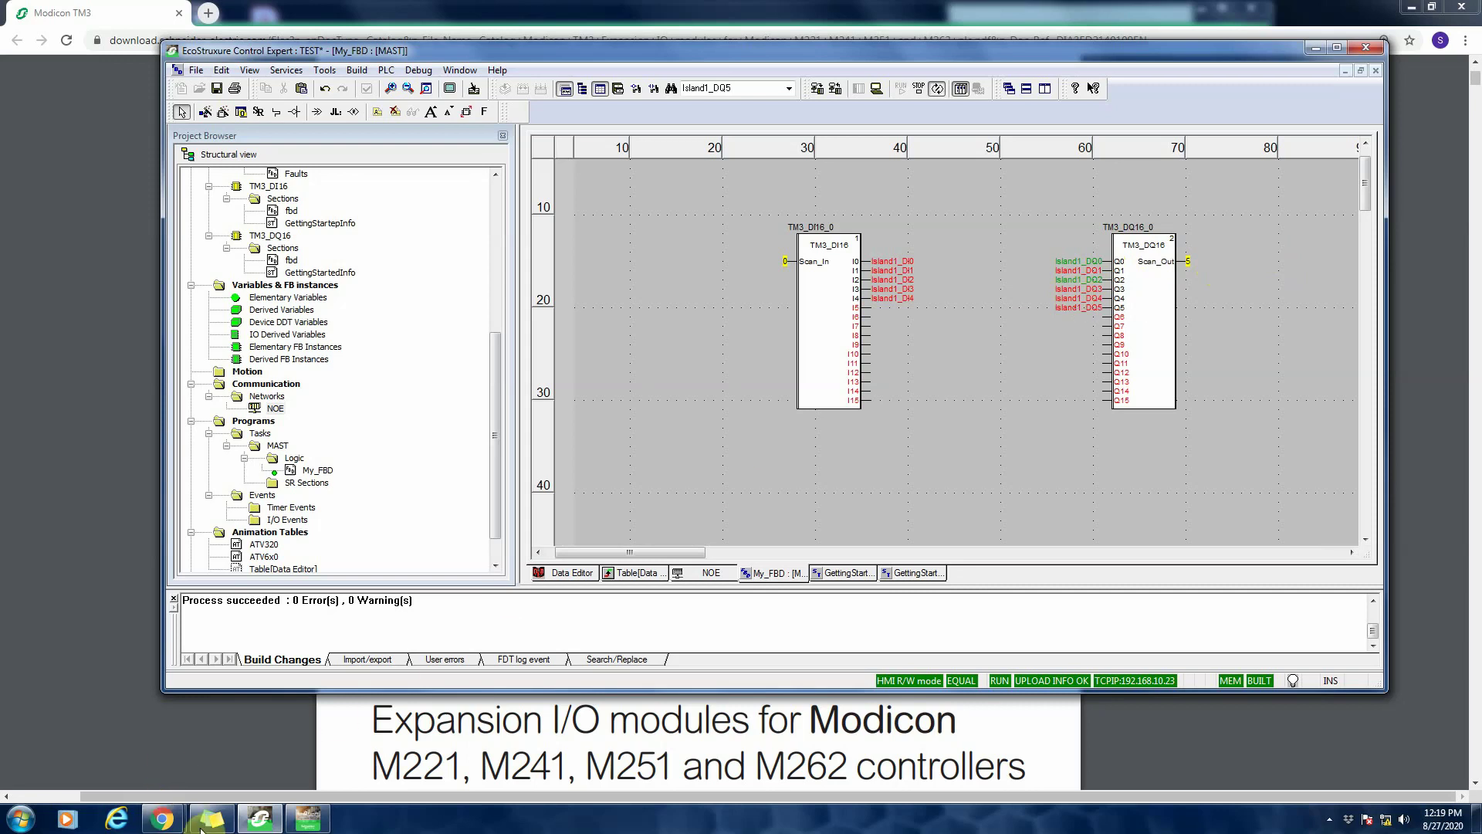
# Detect the modules on the bus from the web interface's Bus Monitoring page
pyautogui.moveTo(173, 827)
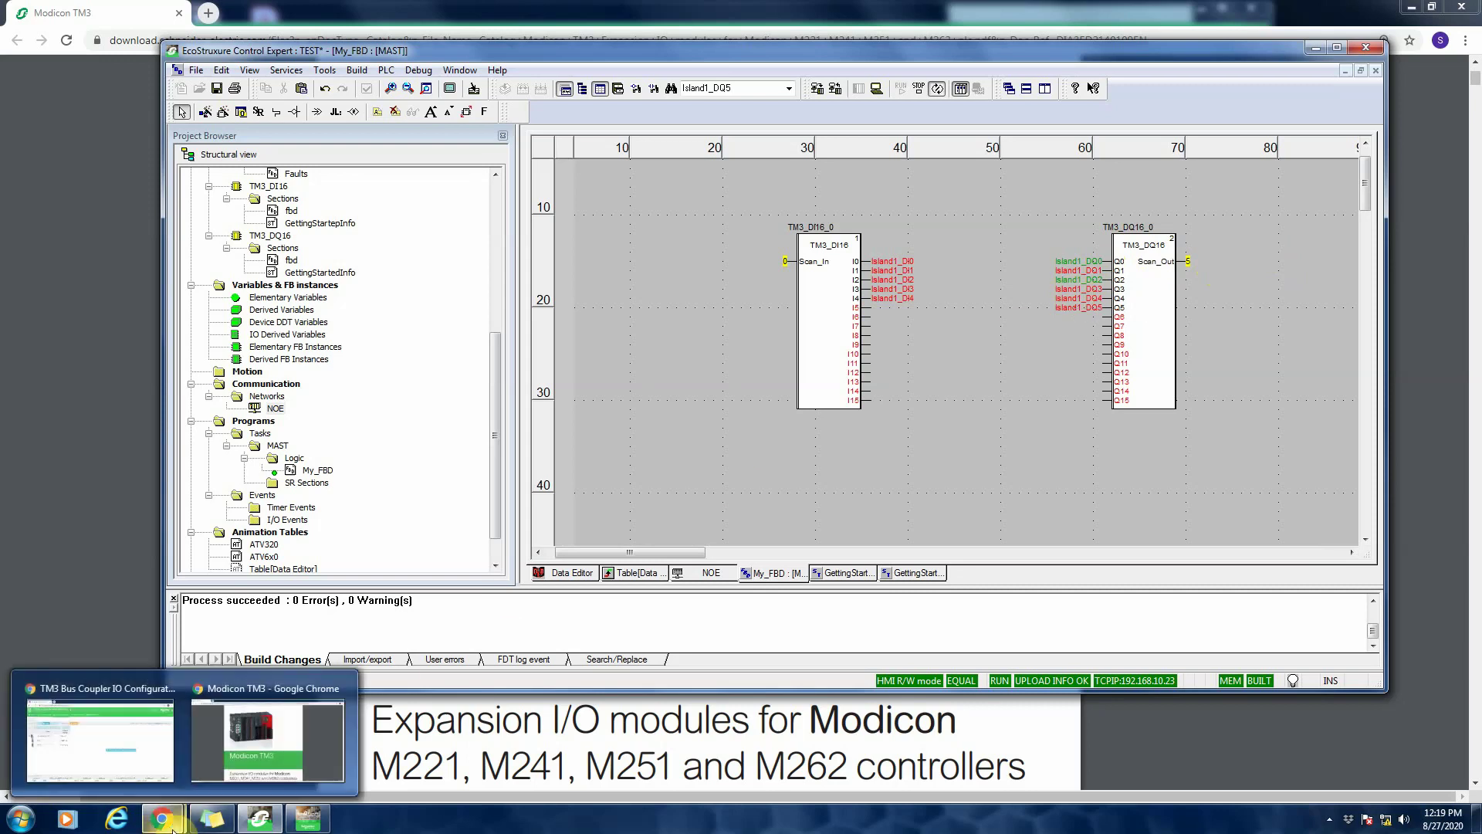
pyautogui.click(139, 737)
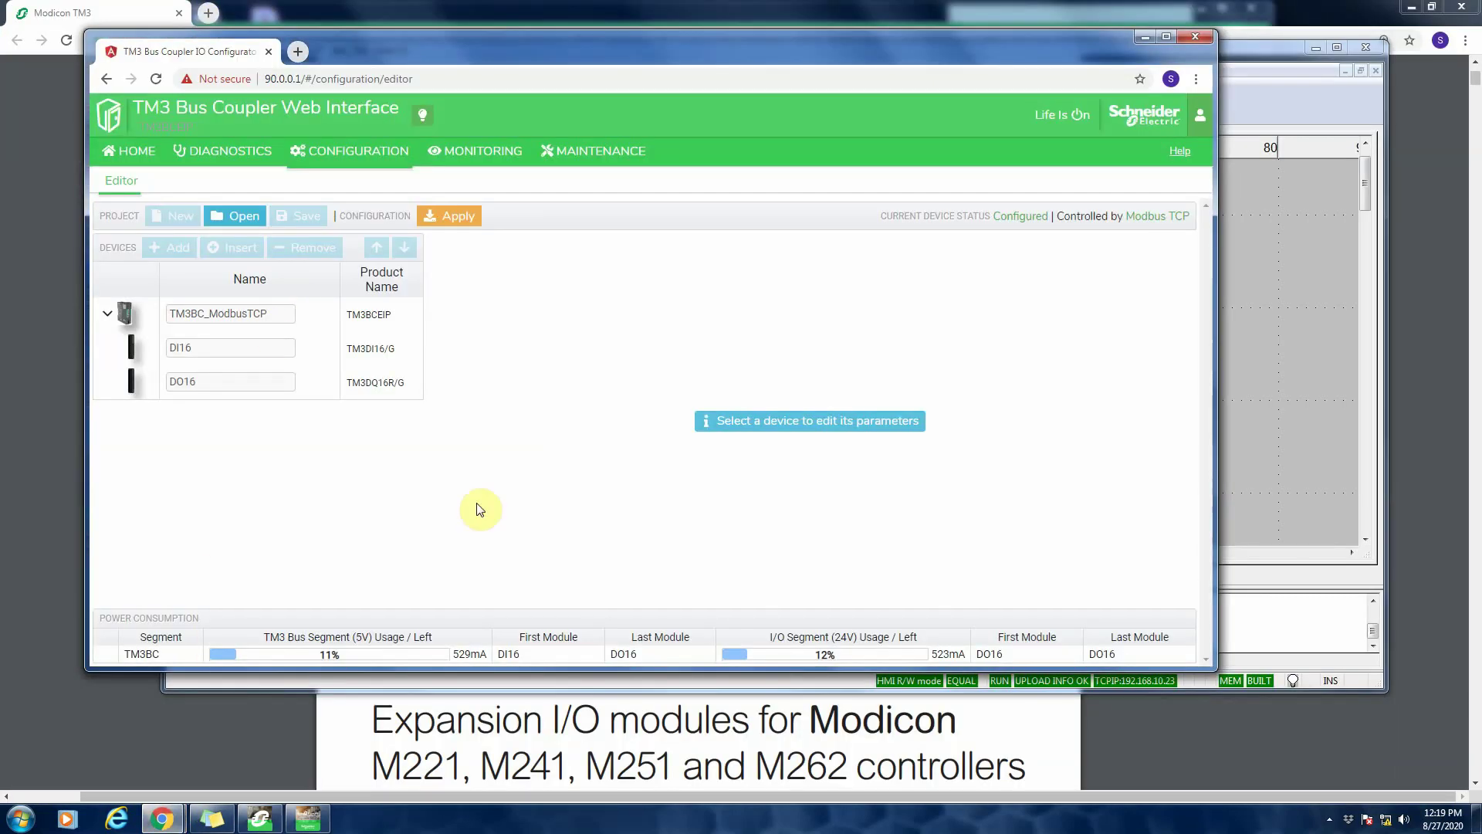
pyautogui.click(502, 156)
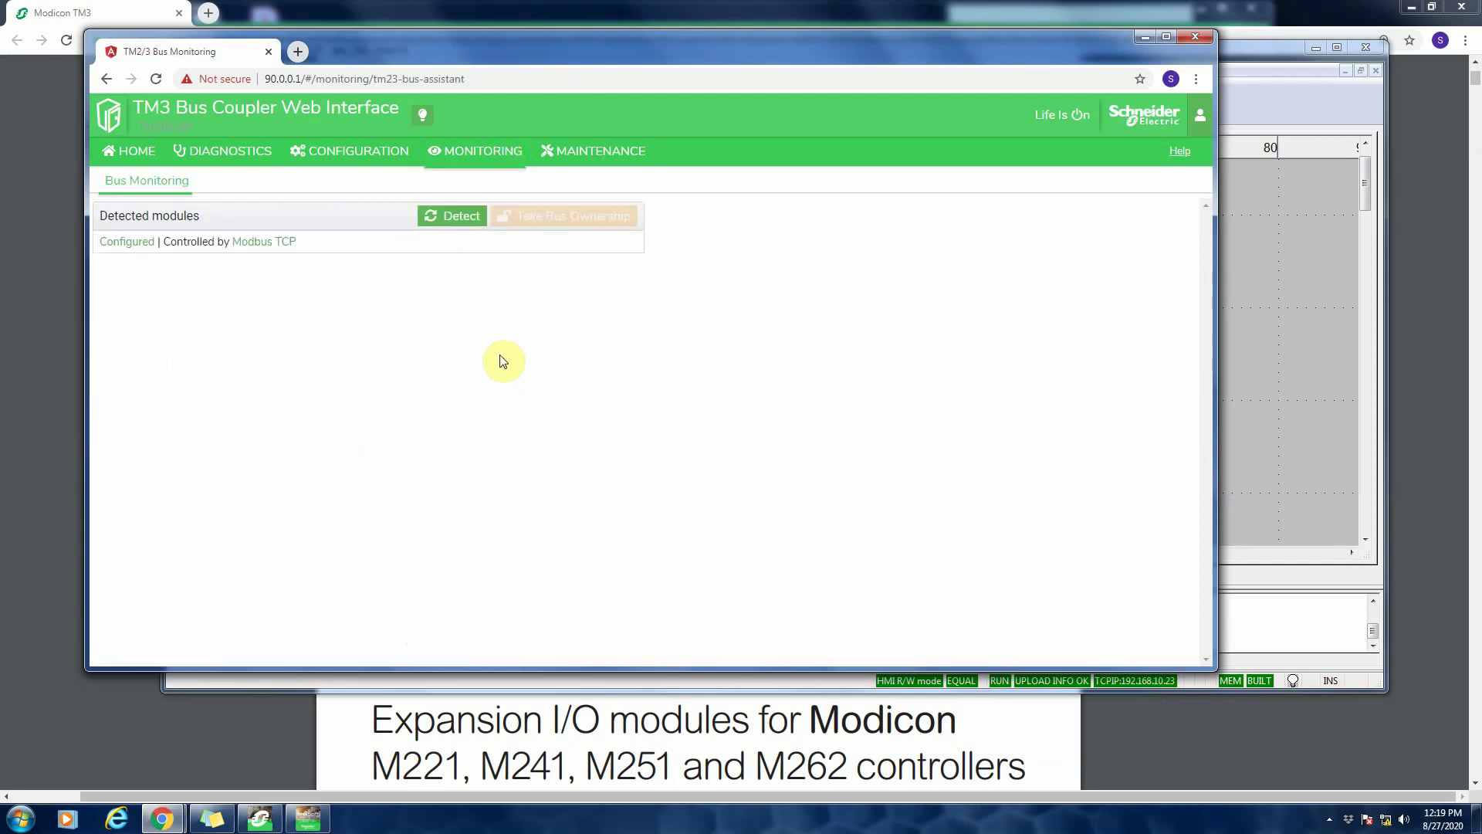
pyautogui.click(429, 216)
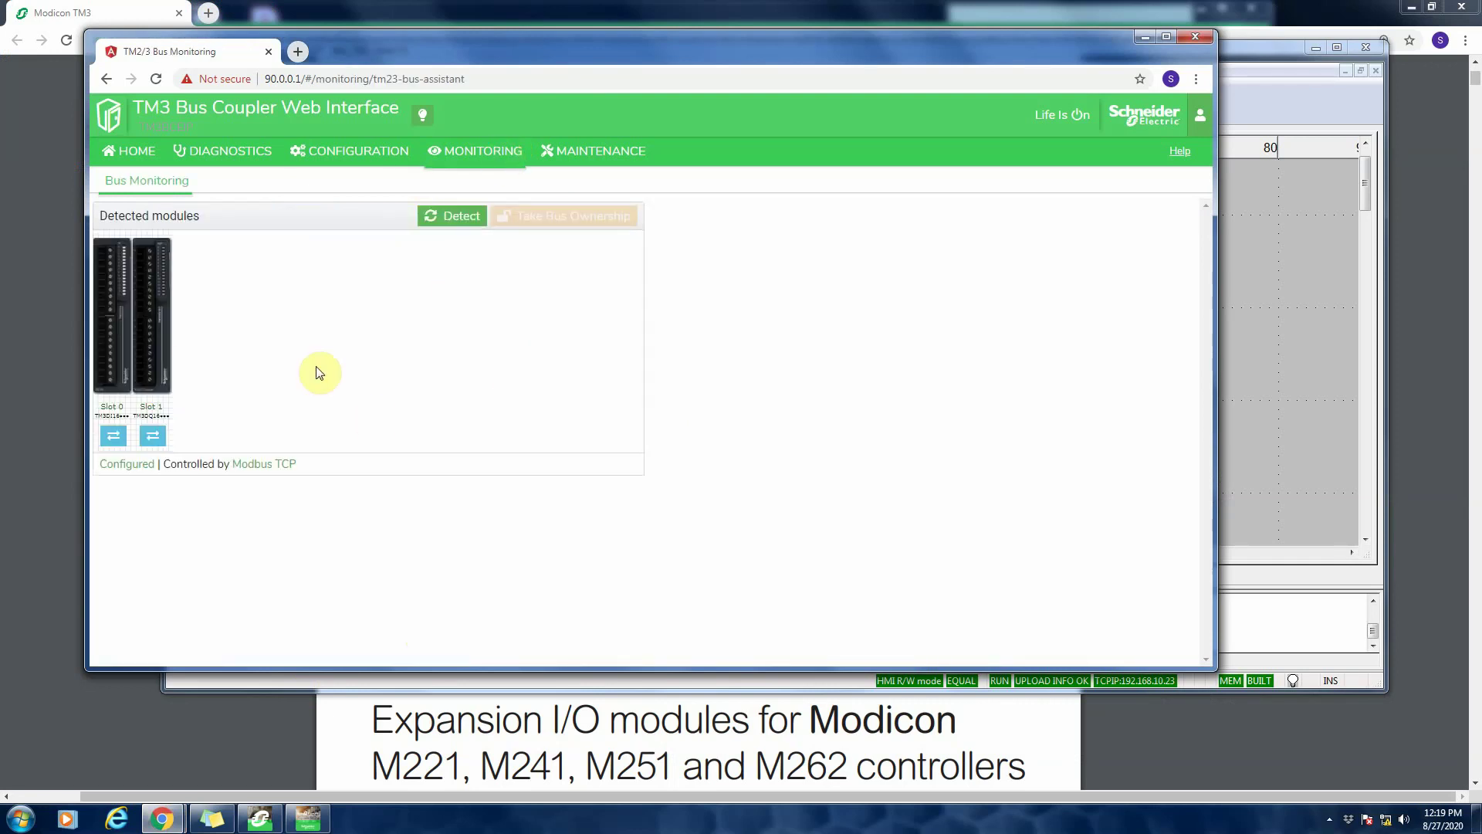
# Reconcile the slot 1 module as TM3DQ16T/G
pyautogui.click(154, 337)
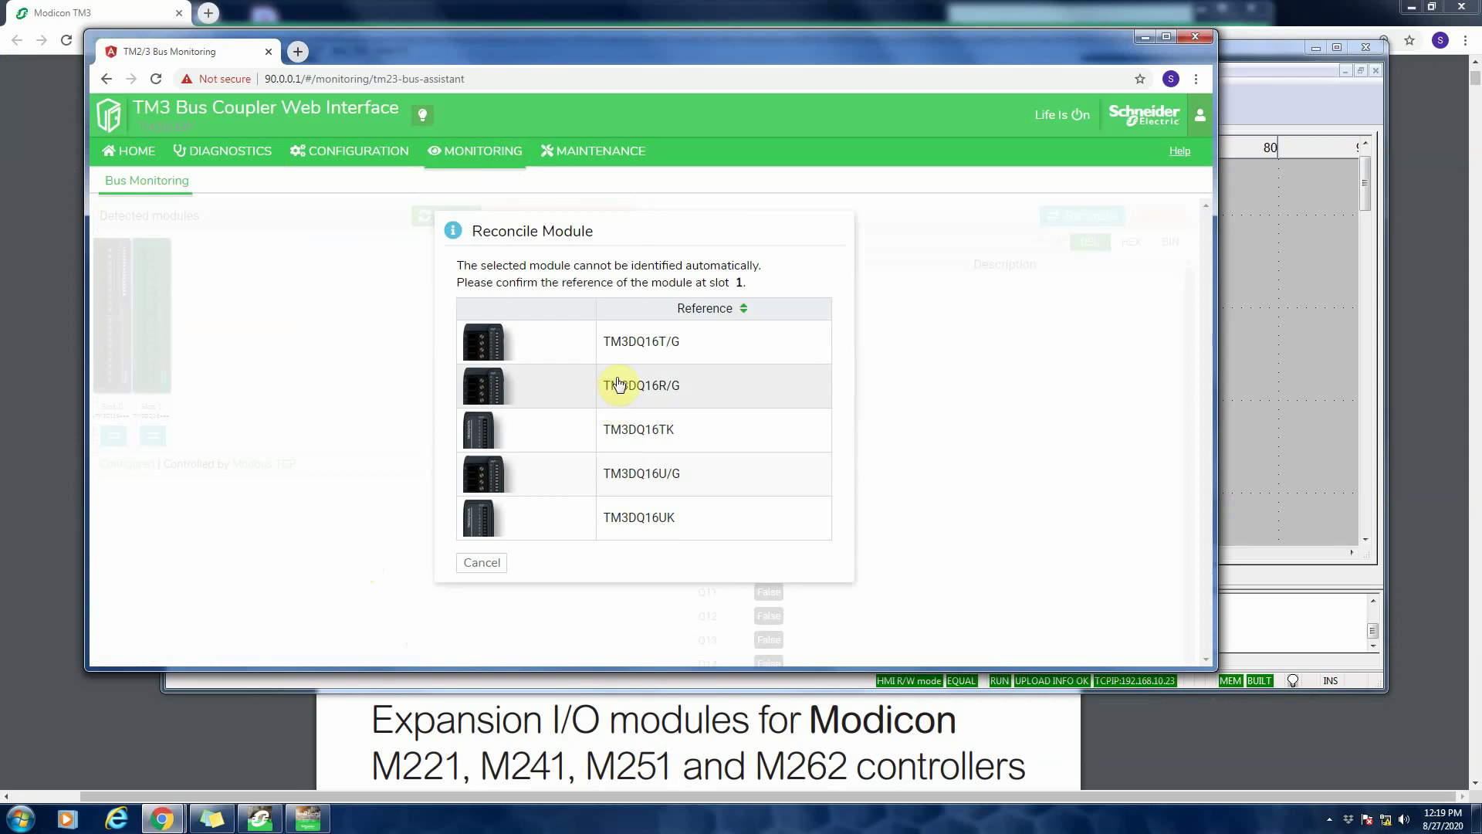
pyautogui.click(636, 341)
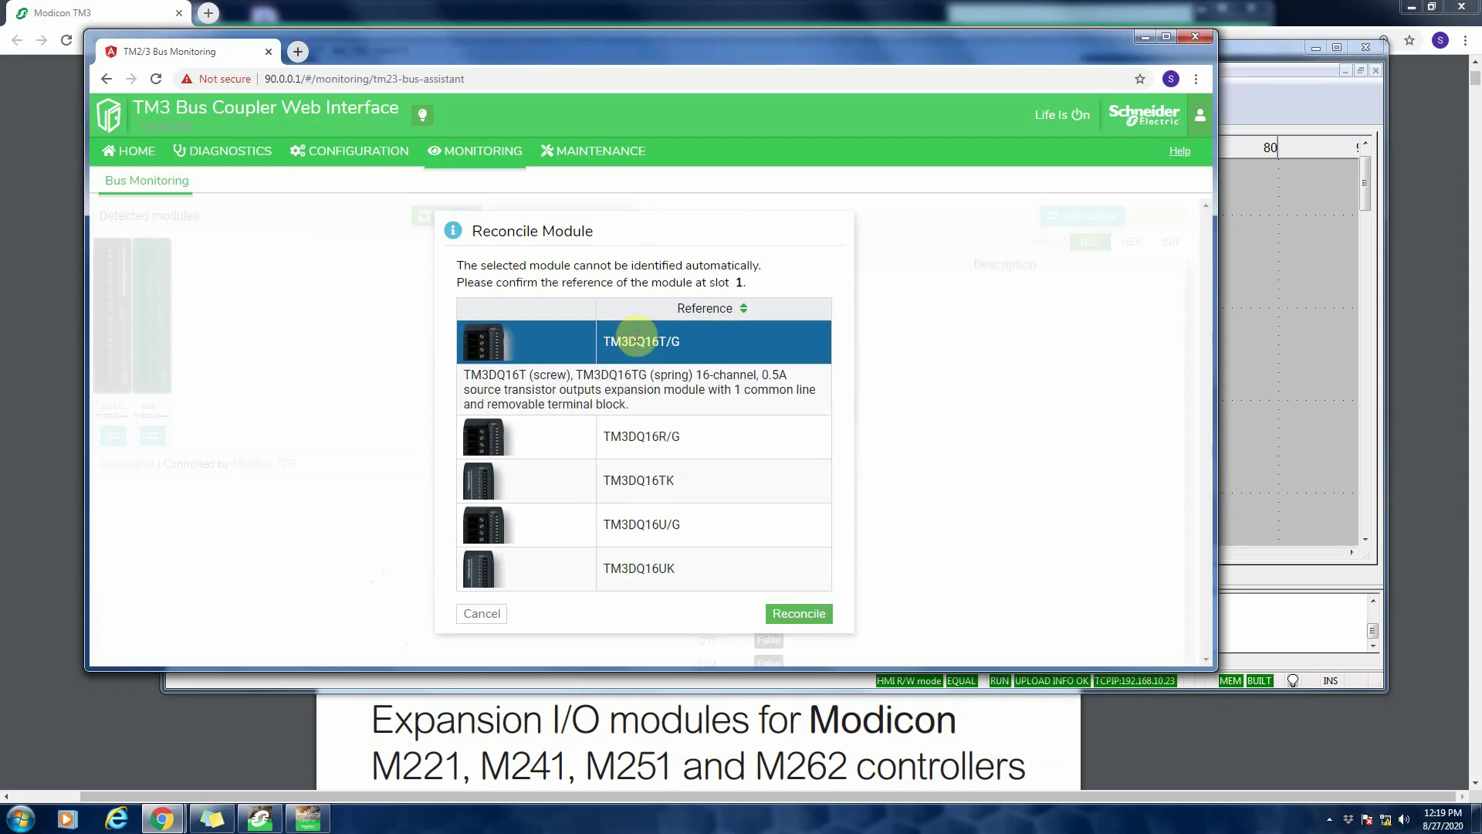
pyautogui.click(789, 614)
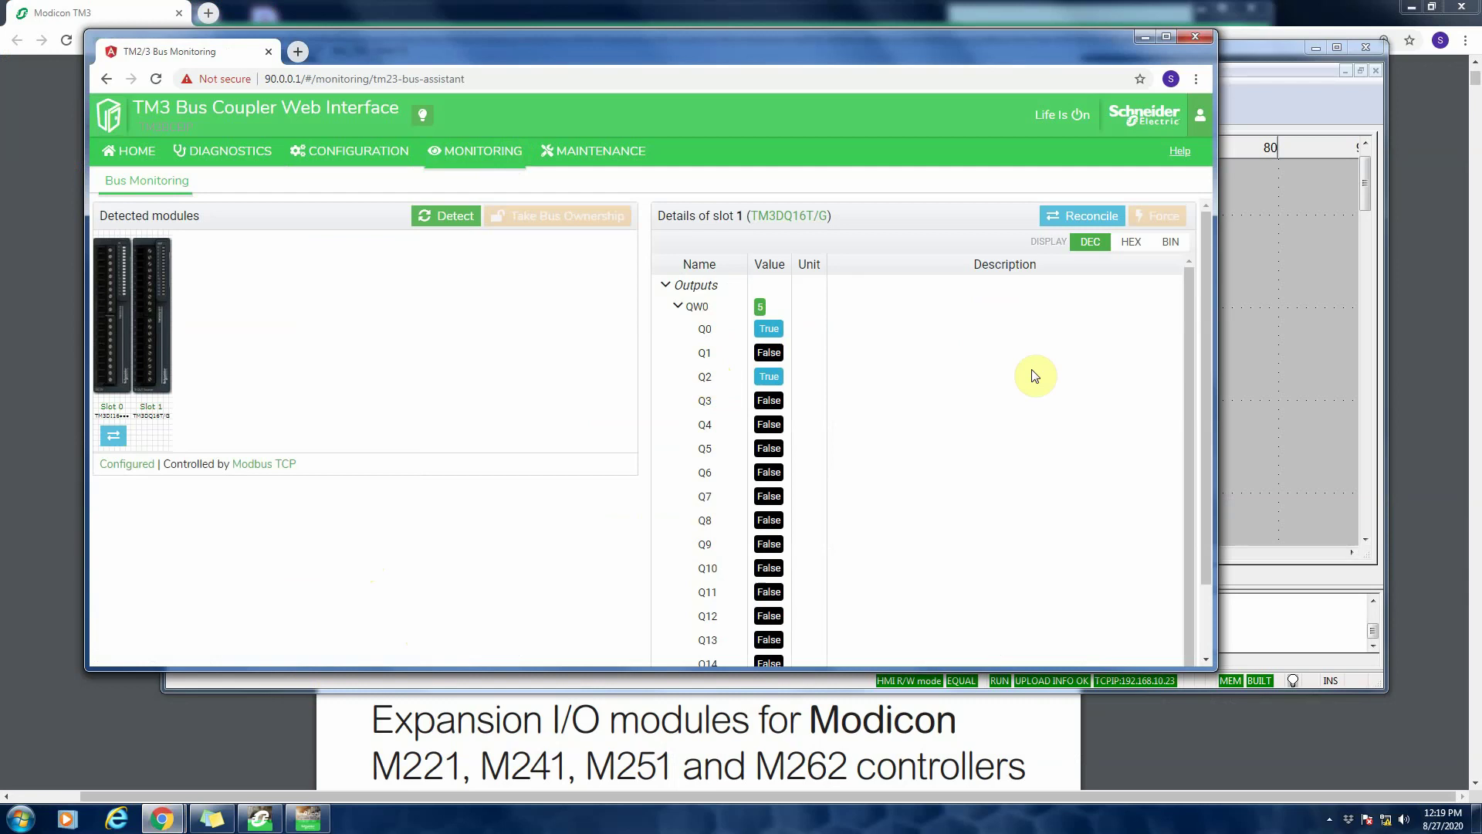
# Set Island1_DQ5 to 1, then verify the bus coupler's slot 1 outputs show QW0 = 37
pyautogui.click(1251, 310)
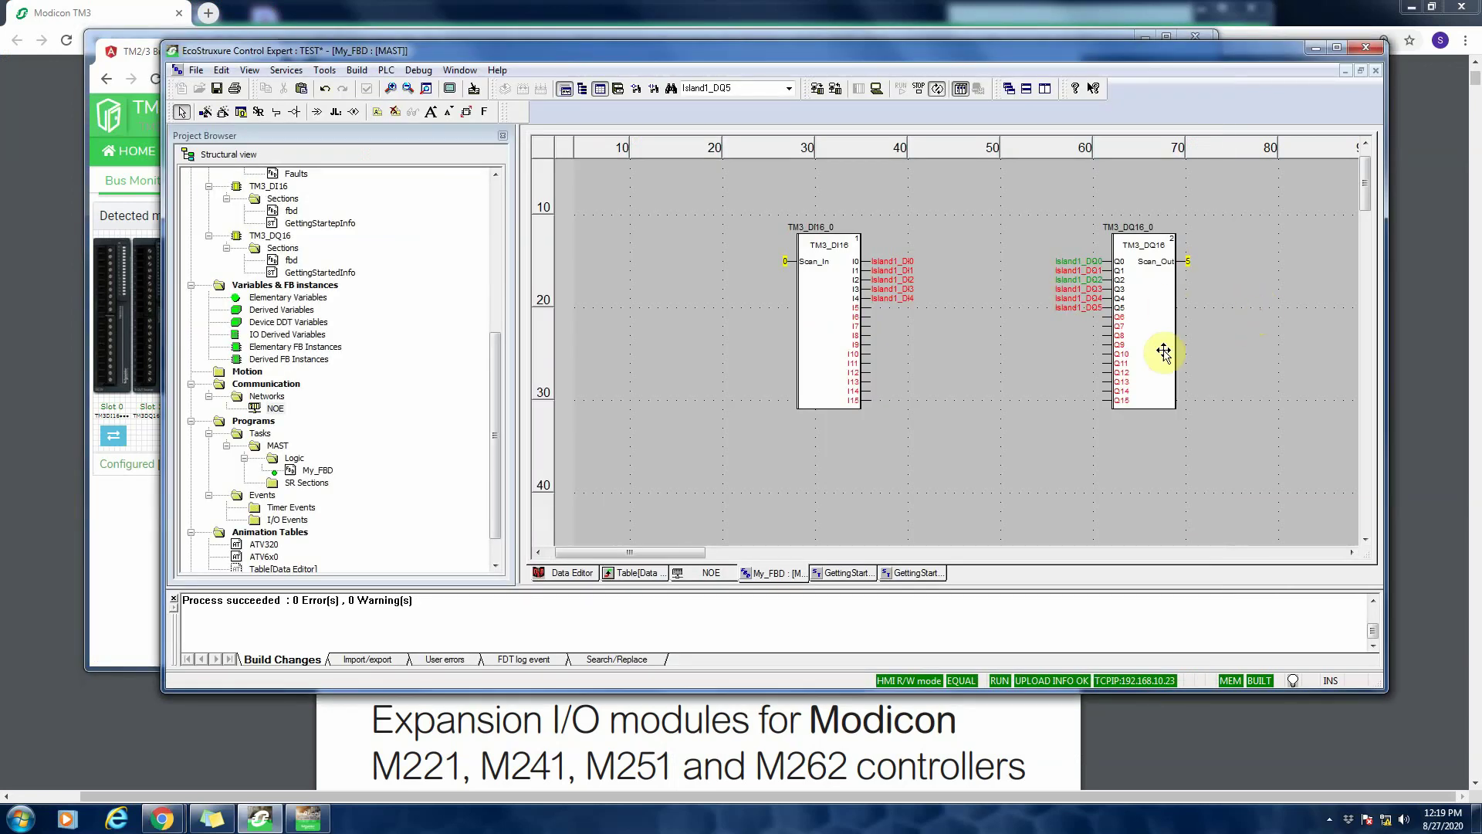
pyautogui.click(1059, 308)
pyautogui.rightClick(1059, 308)
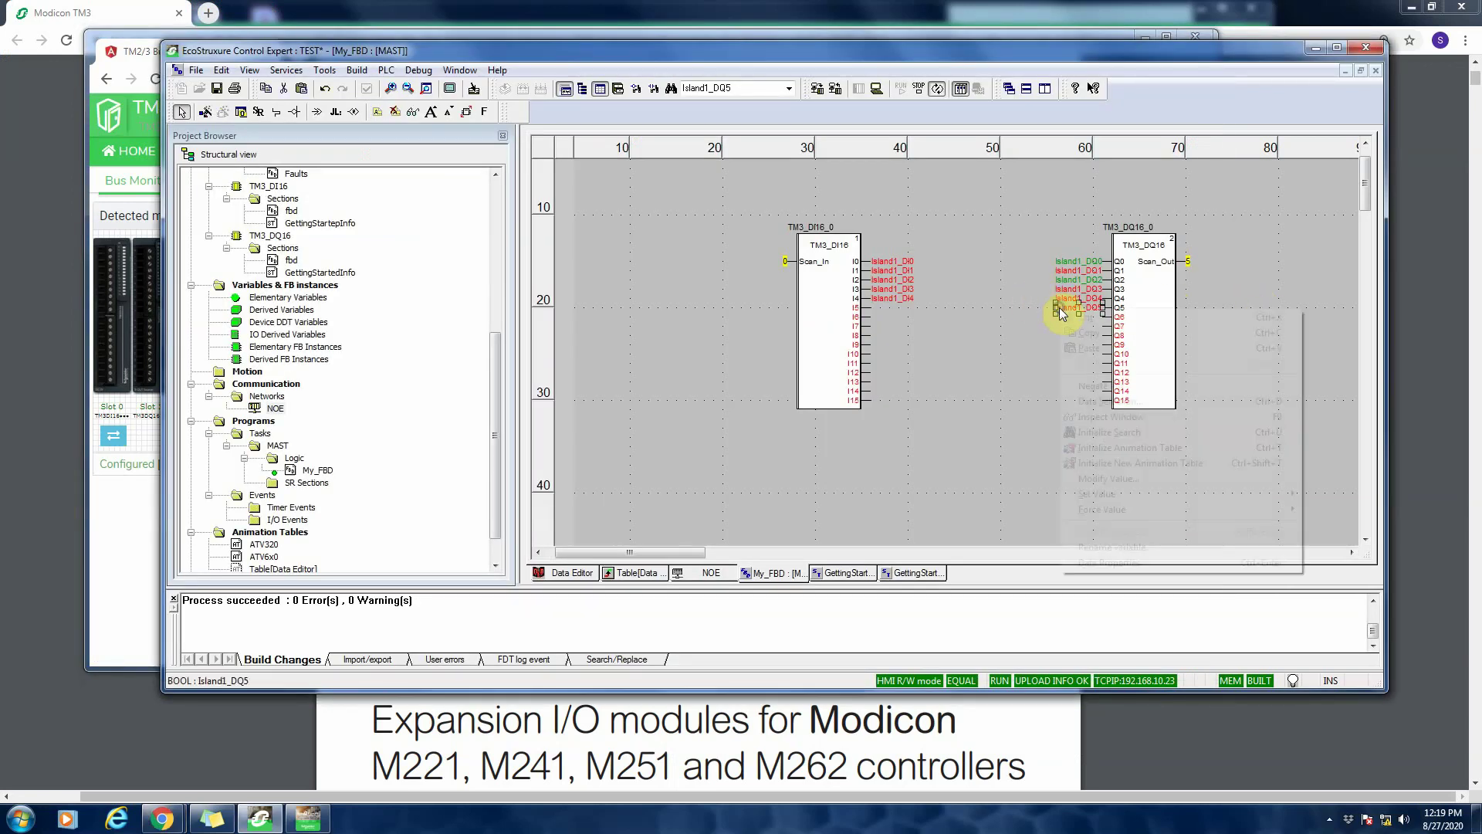
pyautogui.moveTo(1121, 497)
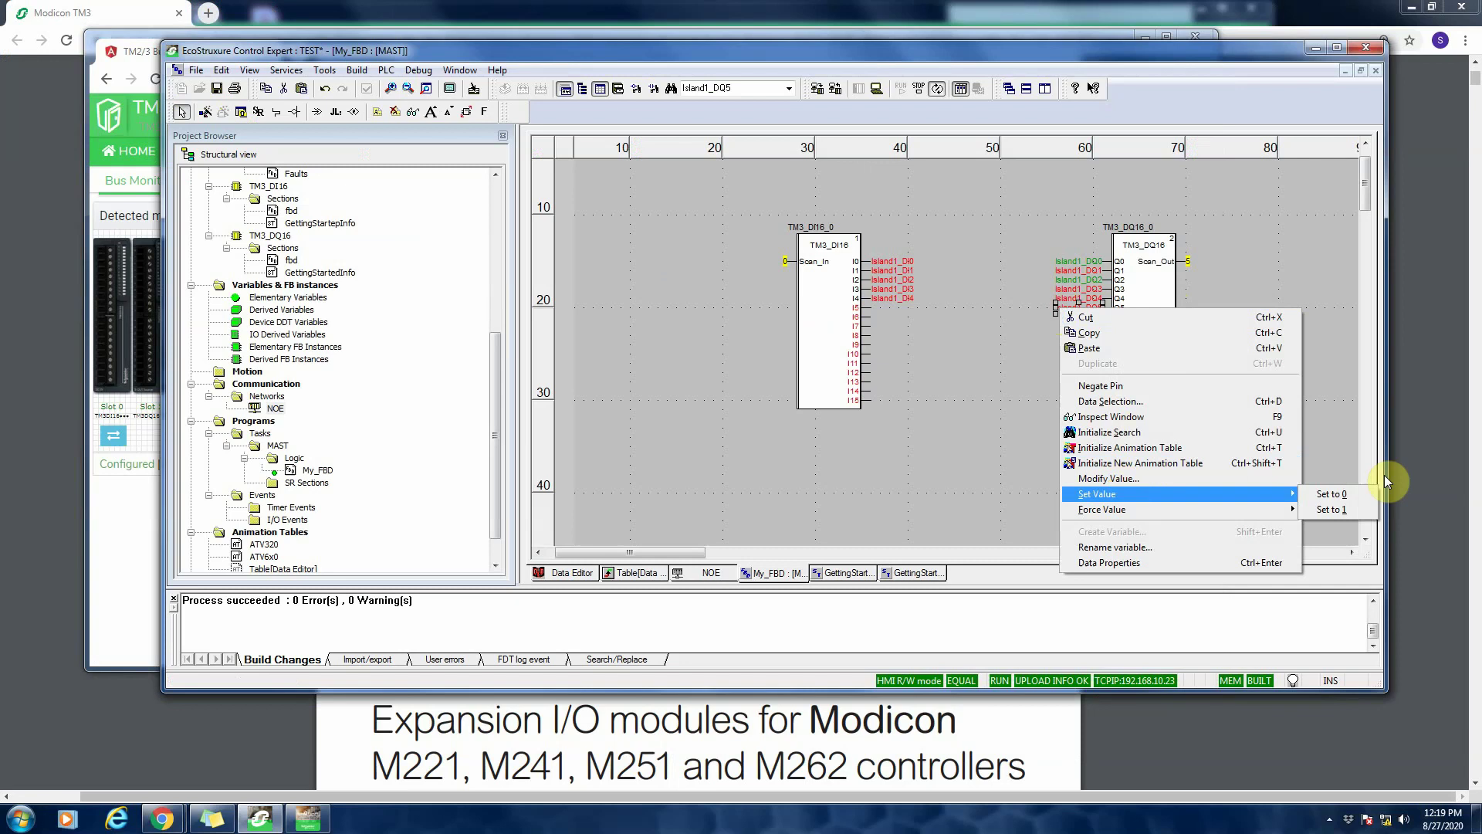
pyautogui.click(1315, 507)
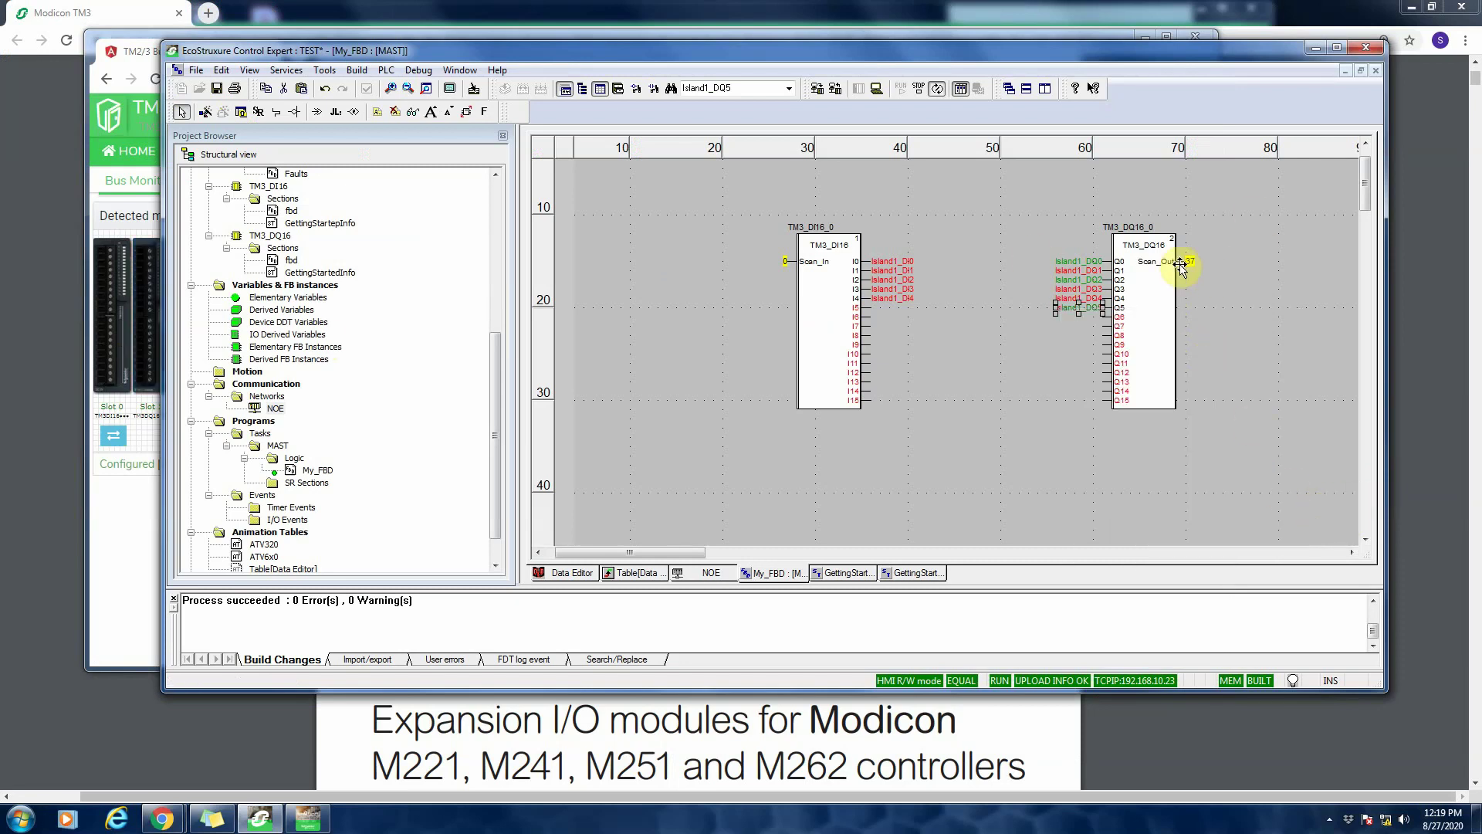
pyautogui.click(128, 524)
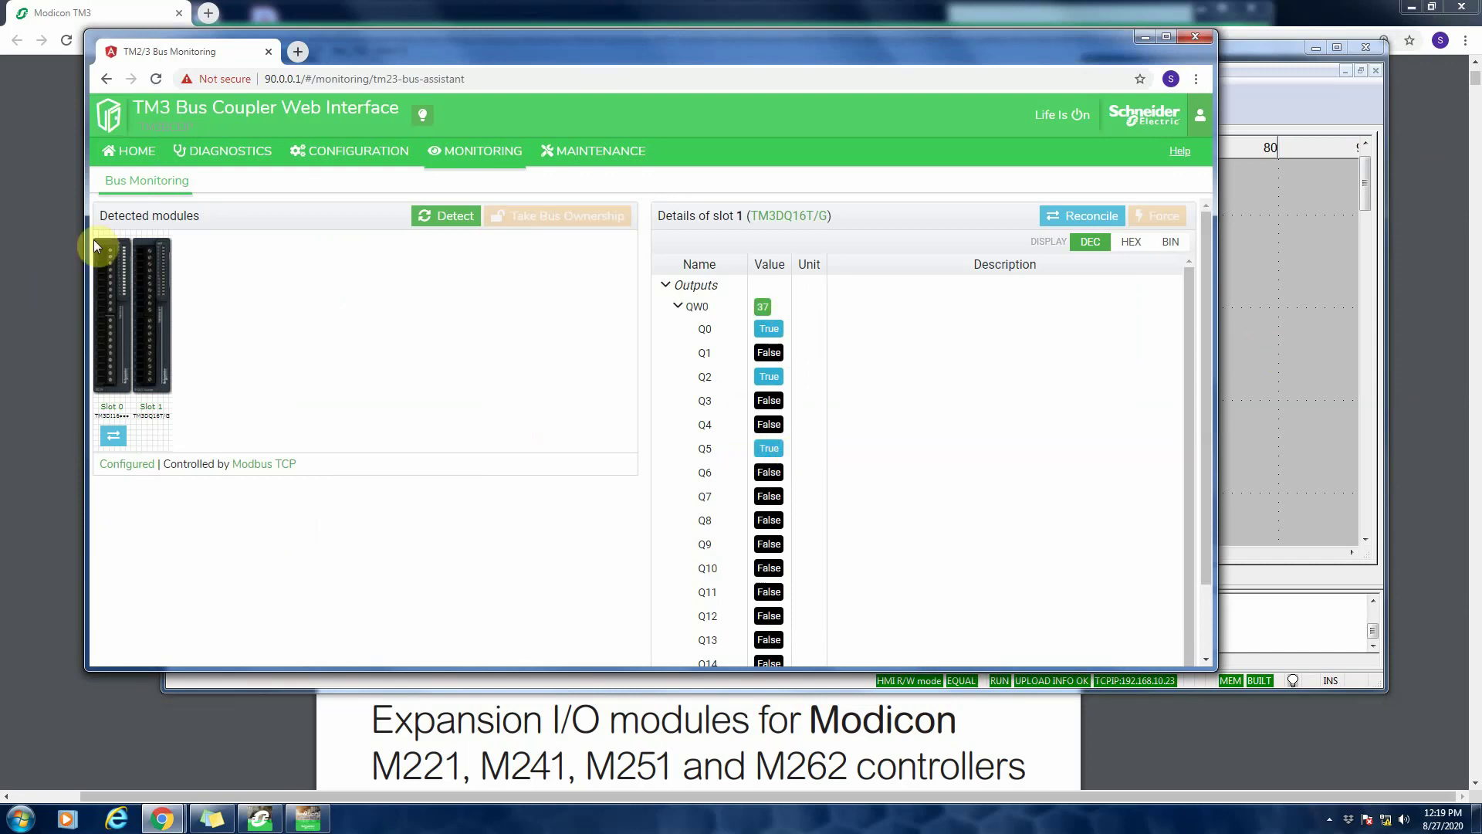
pyautogui.click(1262, 336)
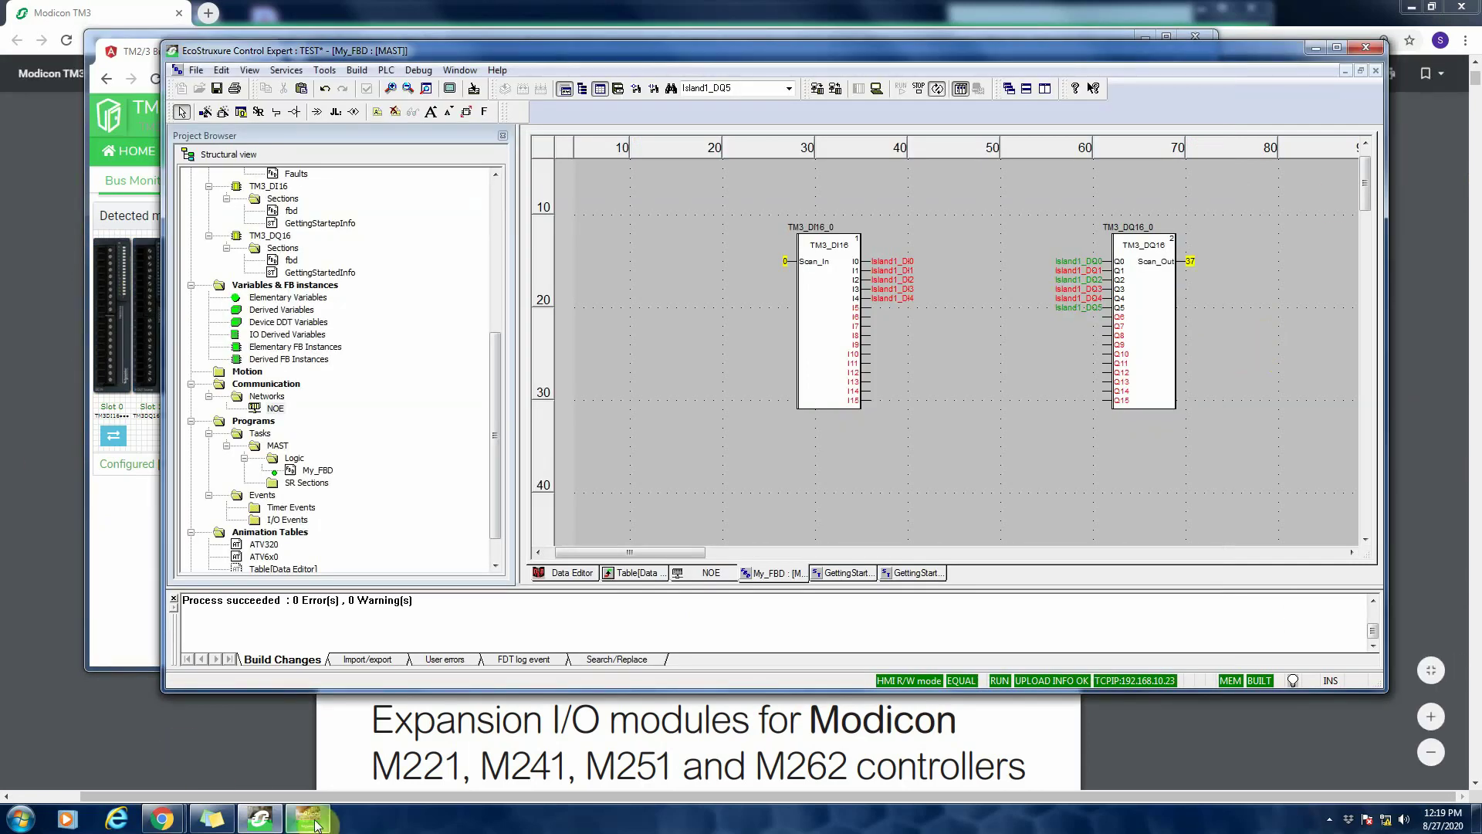
# Refine the TM3_DQ16_0 block and open its GettingStartedInfo section
pyautogui.click(1138, 265)
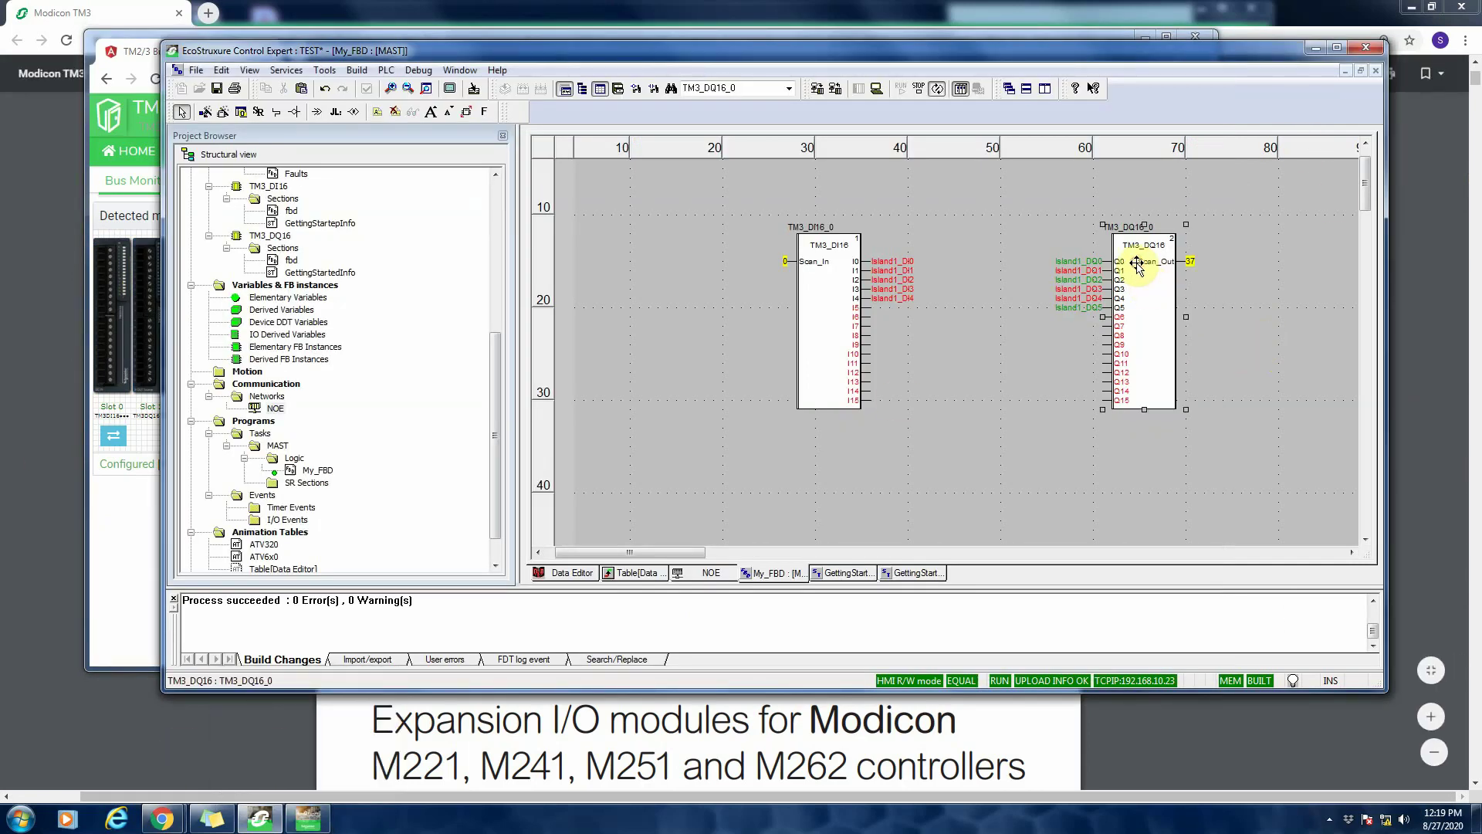
pyautogui.rightClick(1140, 268)
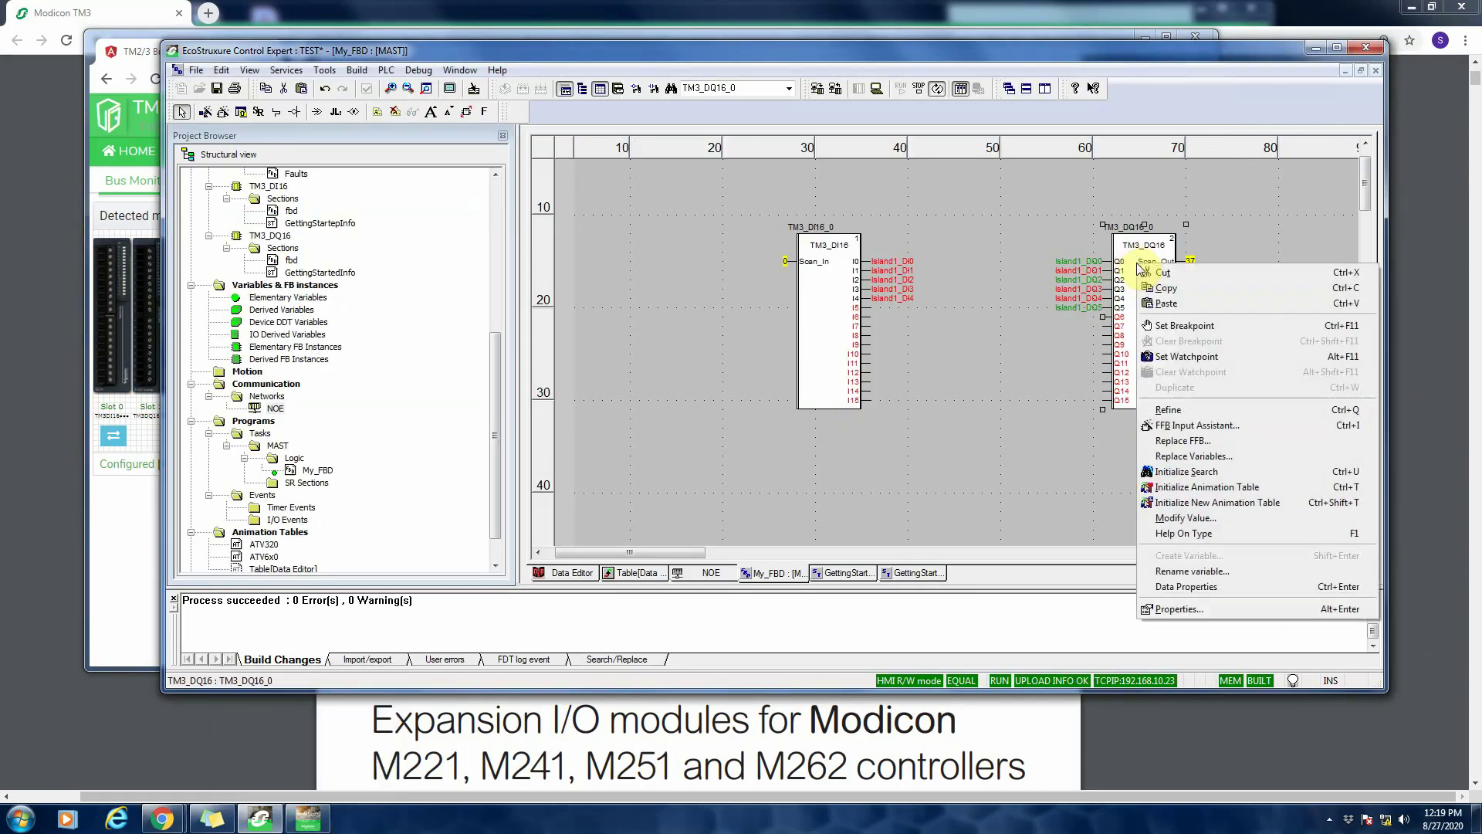
pyautogui.click(1173, 409)
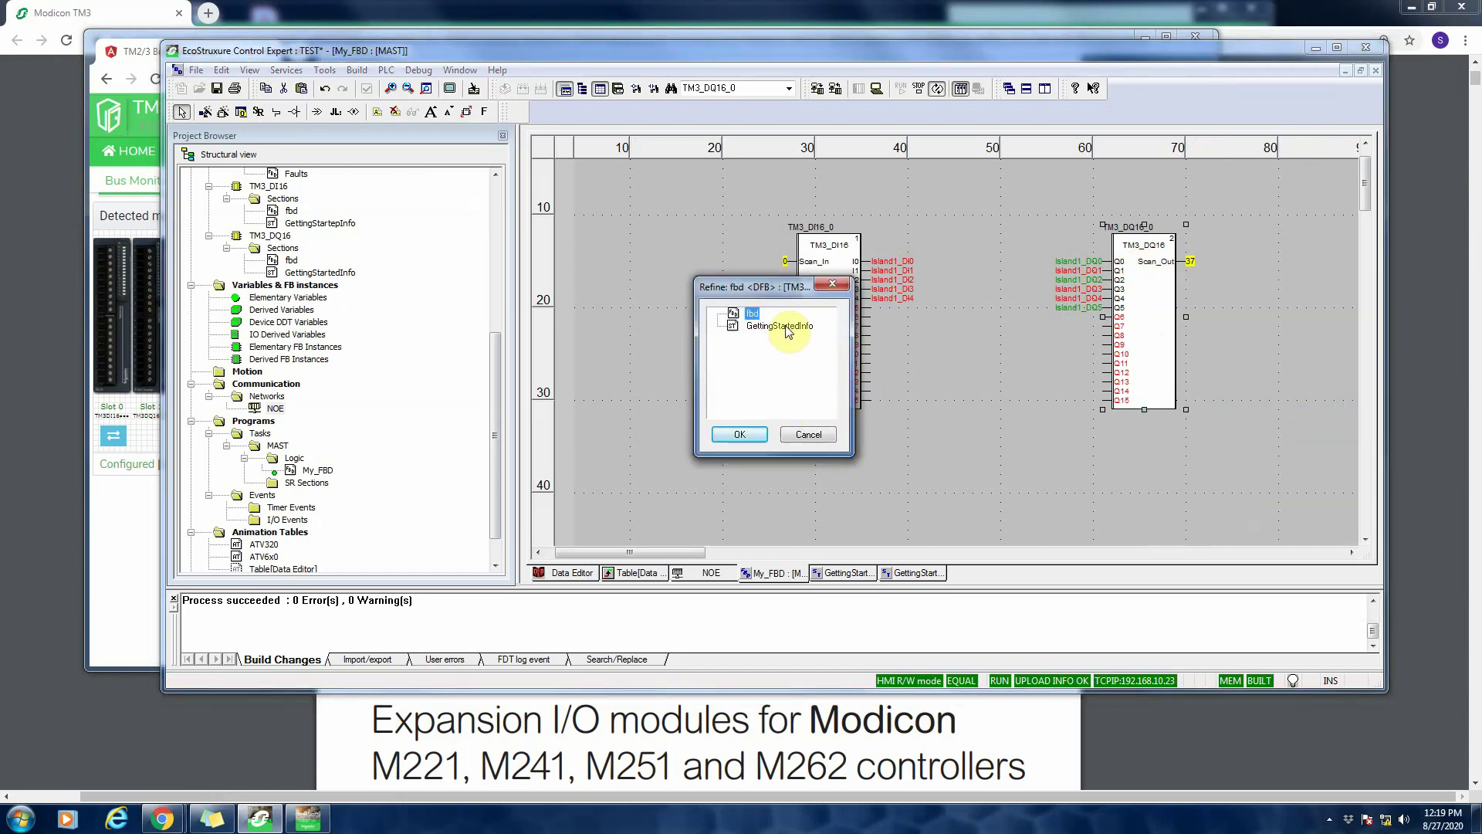
pyautogui.doubleClick(786, 327)
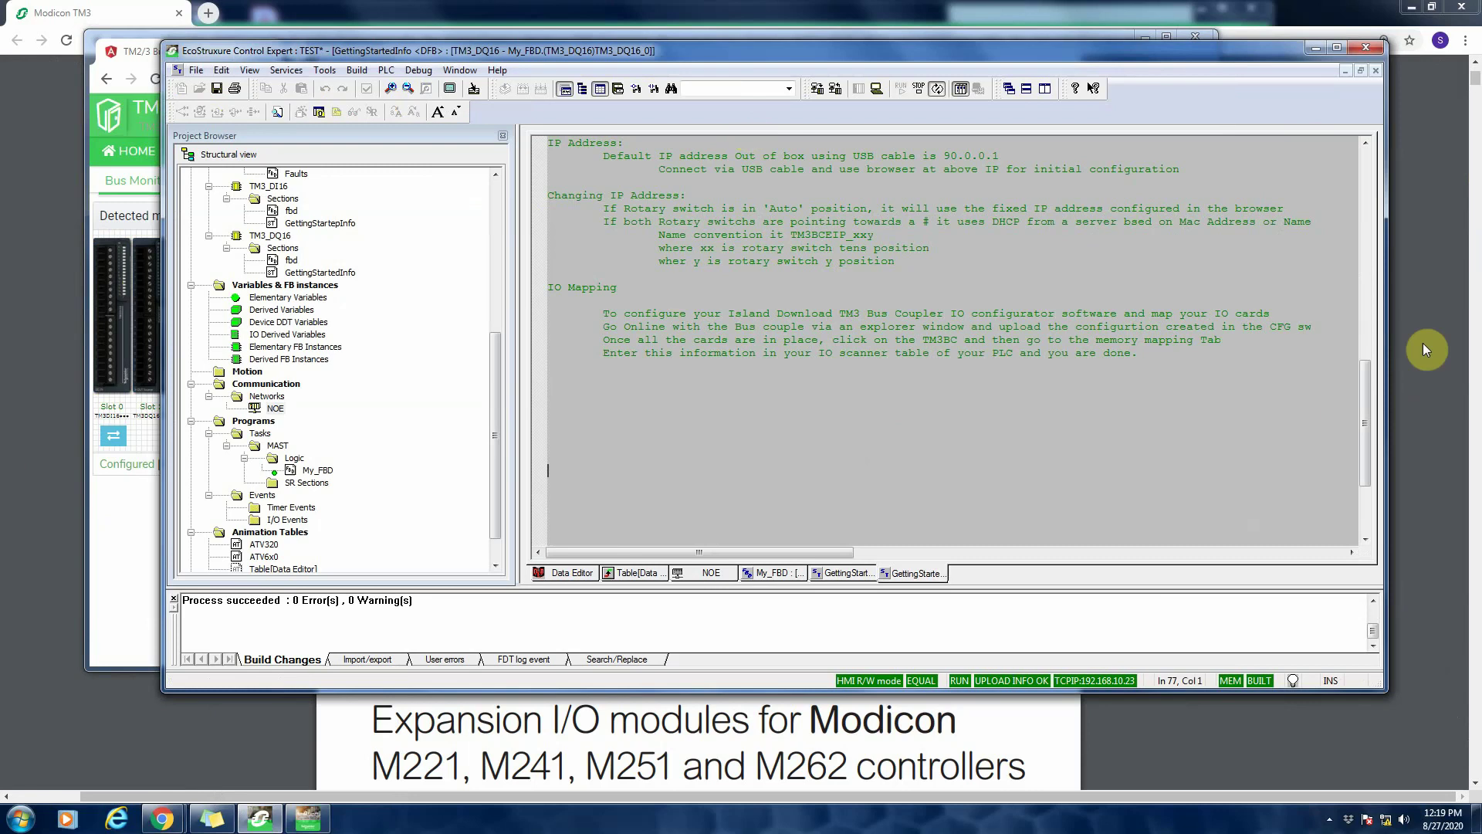
# Read the login notes, highlighting the default username field
pyautogui.moveTo(1363, 477); pyautogui.dragTo(1377, 224)
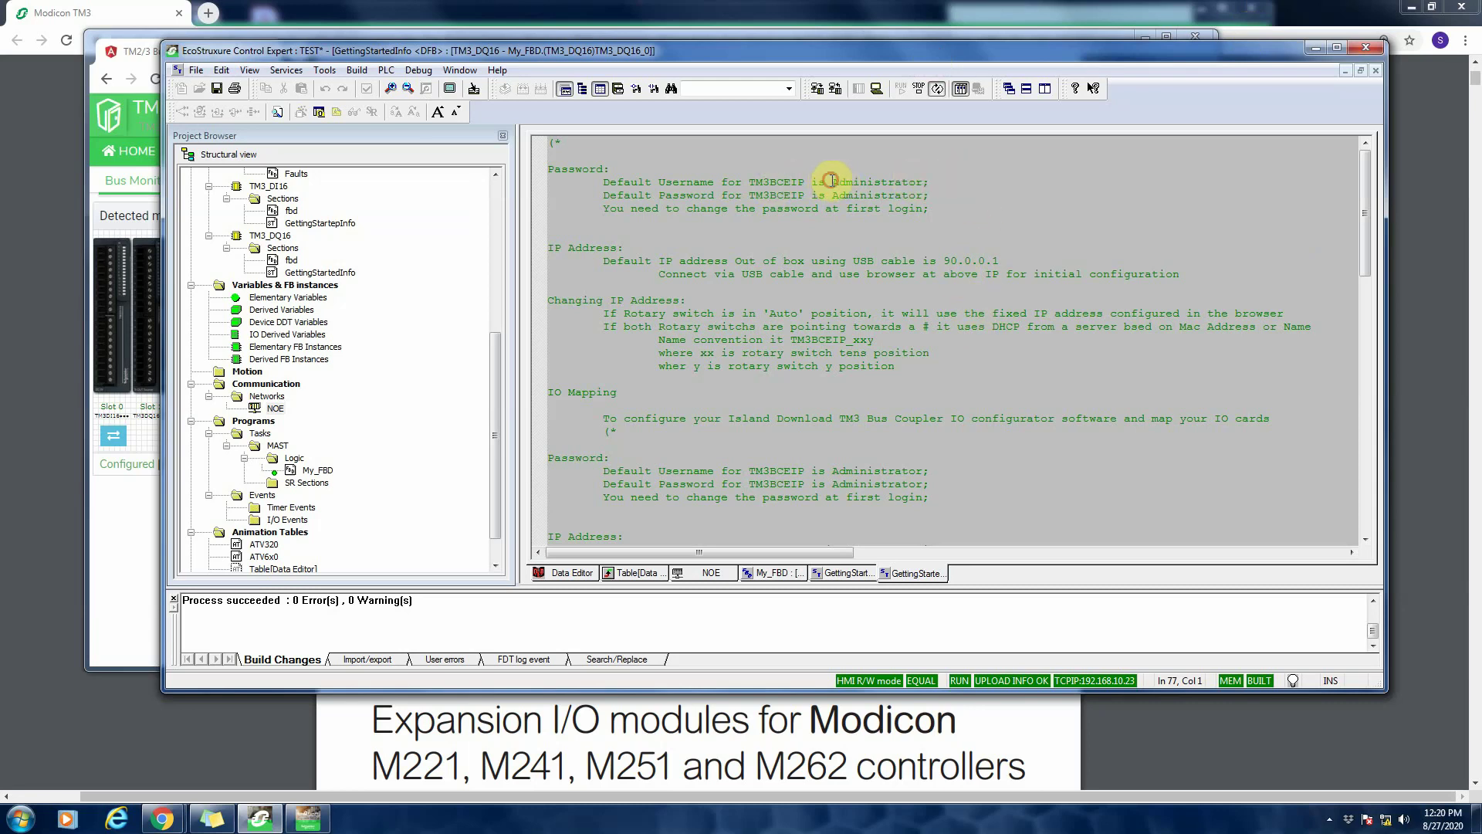
pyautogui.moveTo(831, 180); pyautogui.dragTo(911, 188)
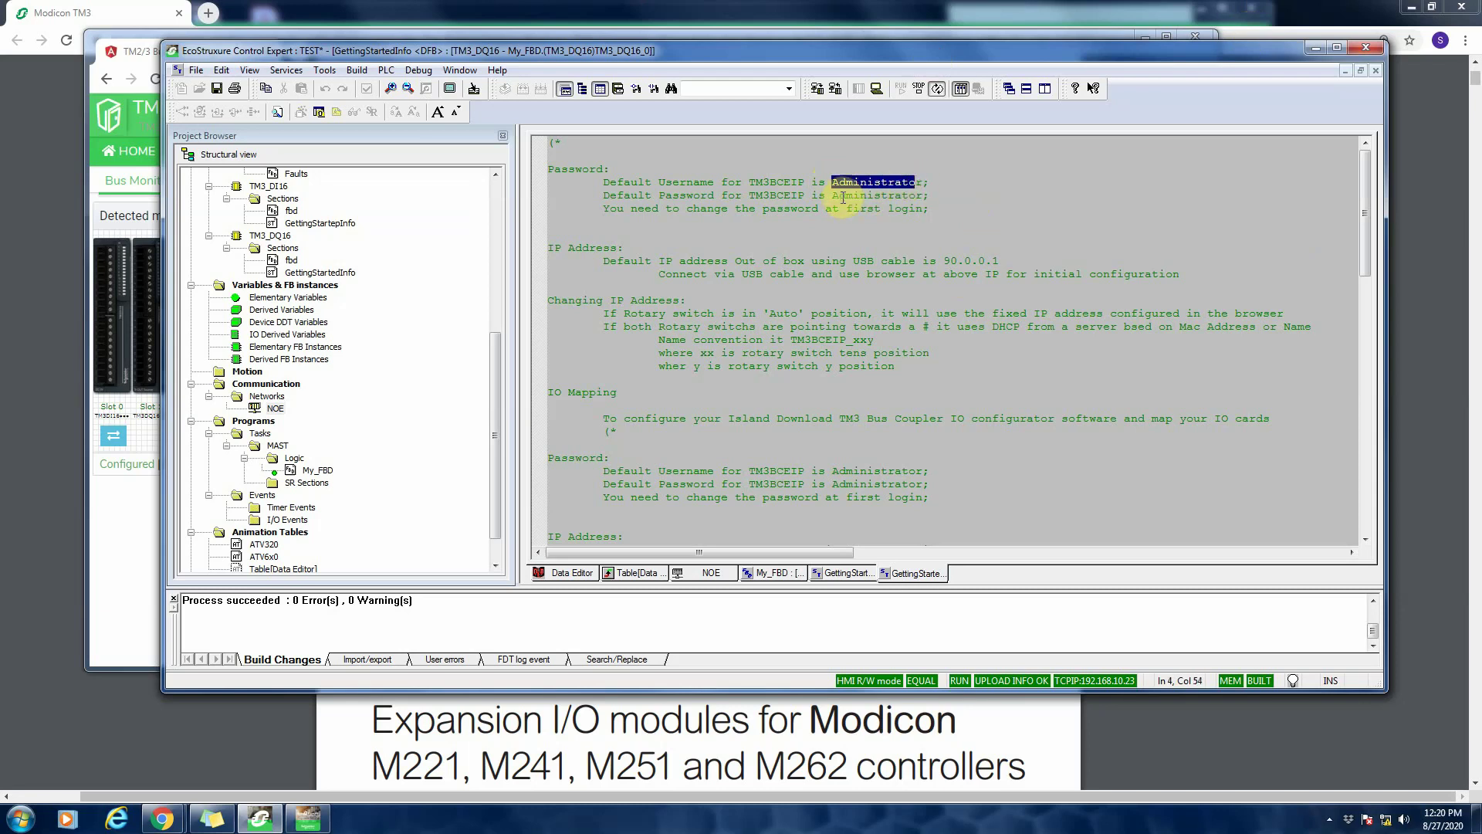
pyautogui.click(929, 189)
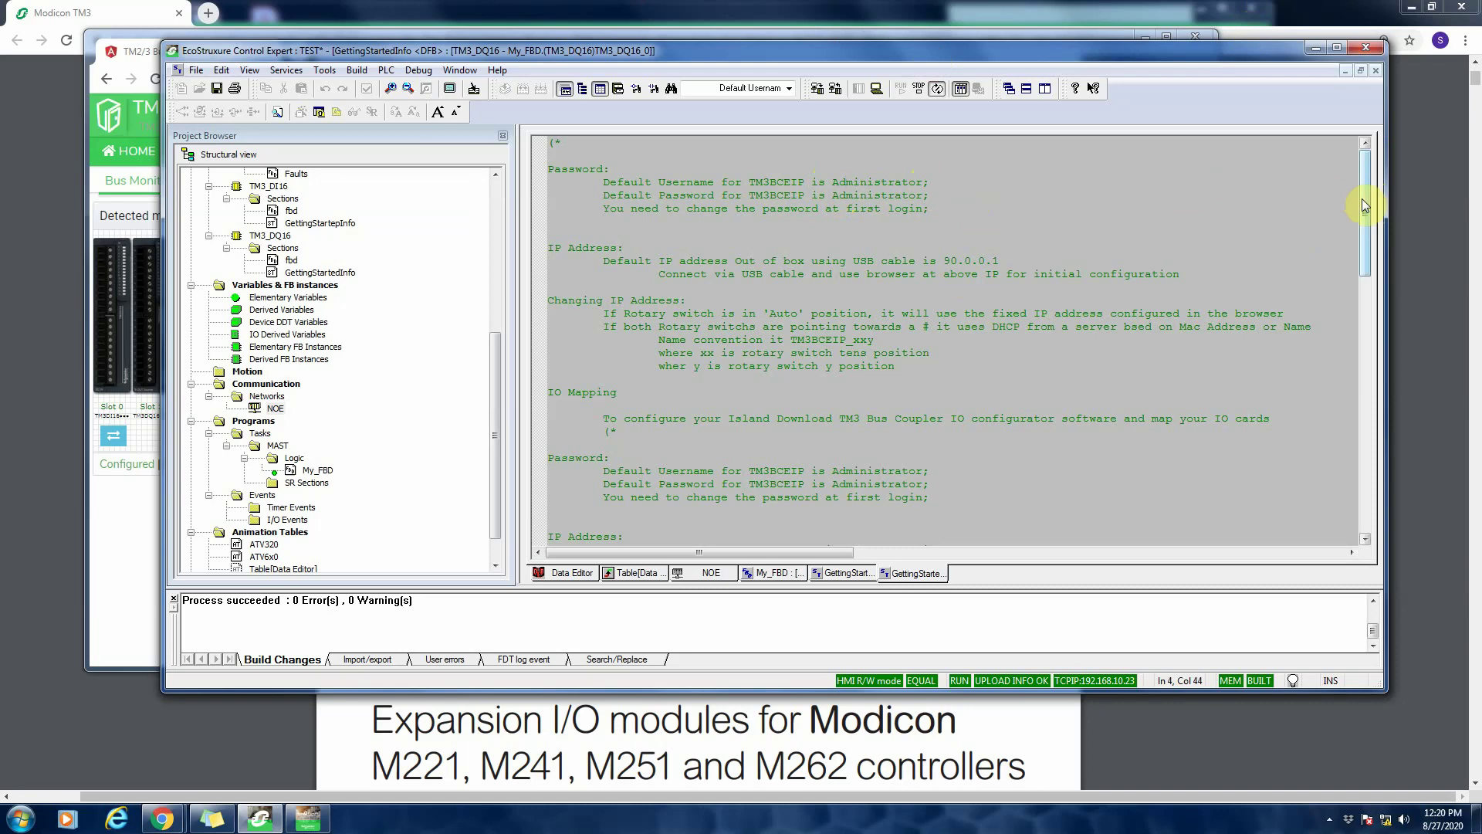
pyautogui.moveTo(1362, 198); pyautogui.dragTo(1360, 224)
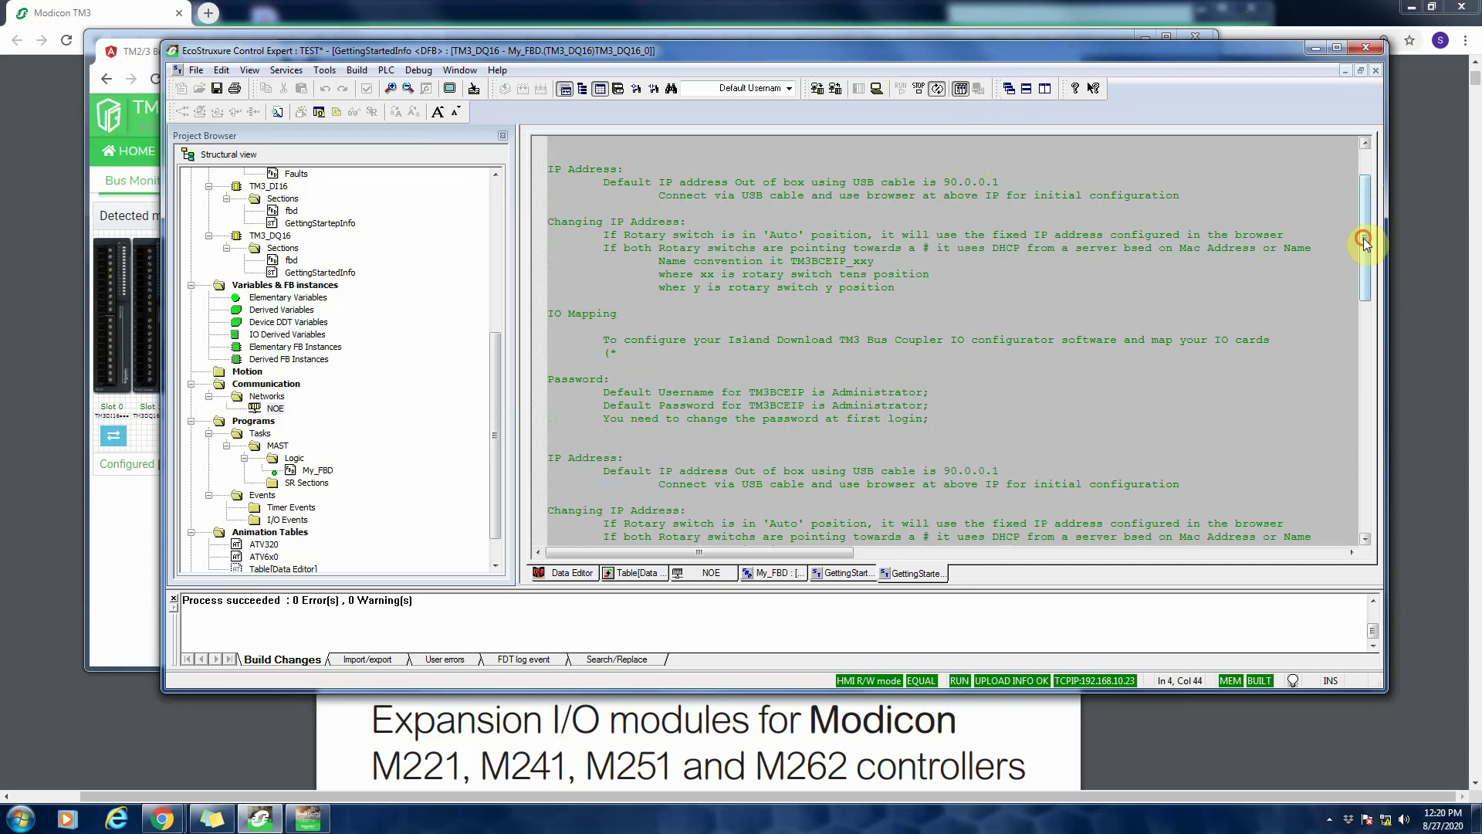
pyautogui.moveTo(1365, 238); pyautogui.dragTo(1365, 256)
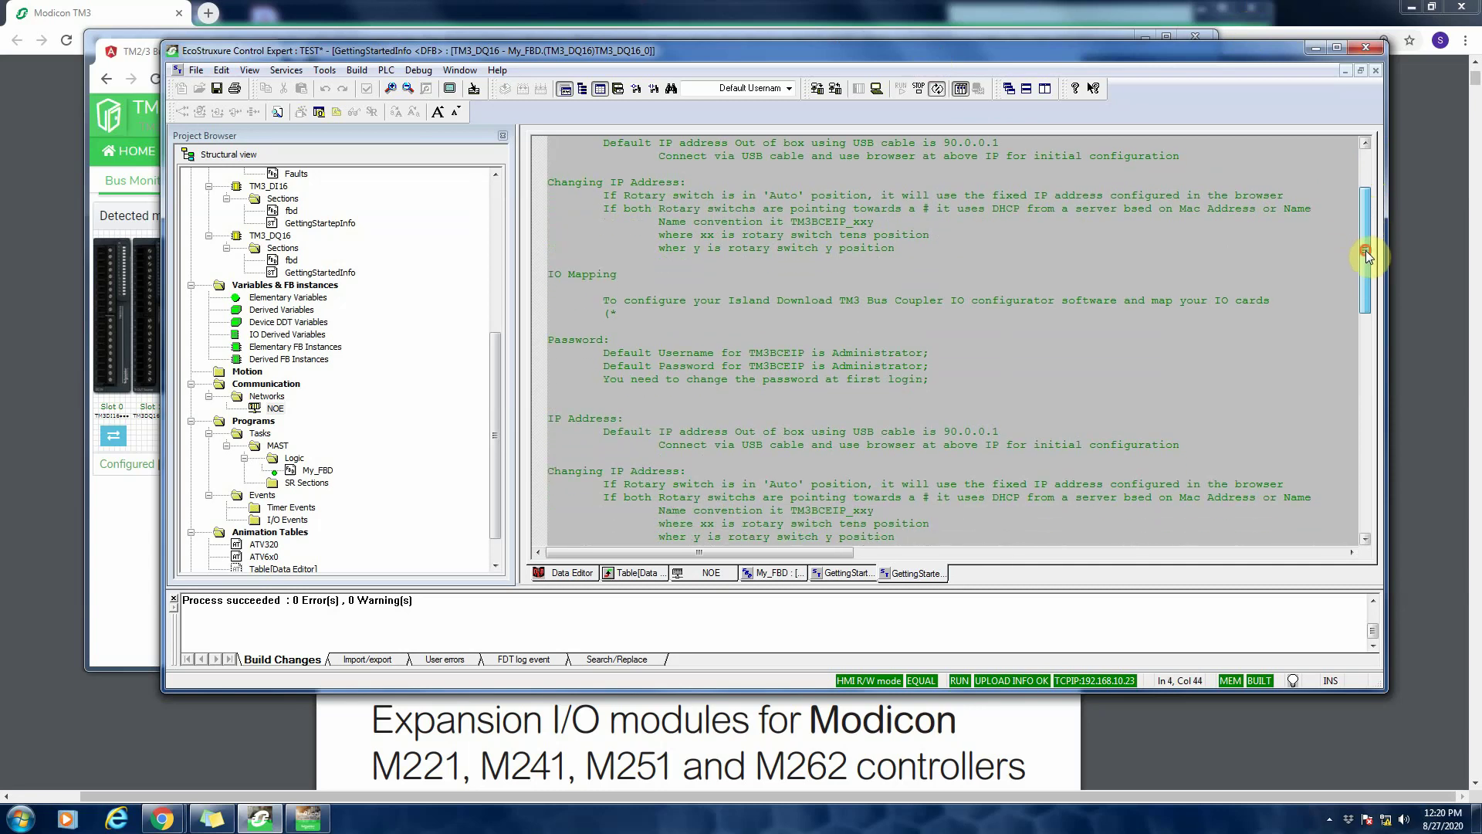
# Review the Changing IP Address notes on the TM3BCEIP_xxy naming, then switch to the IO Configurator
pyautogui.click(618, 180)
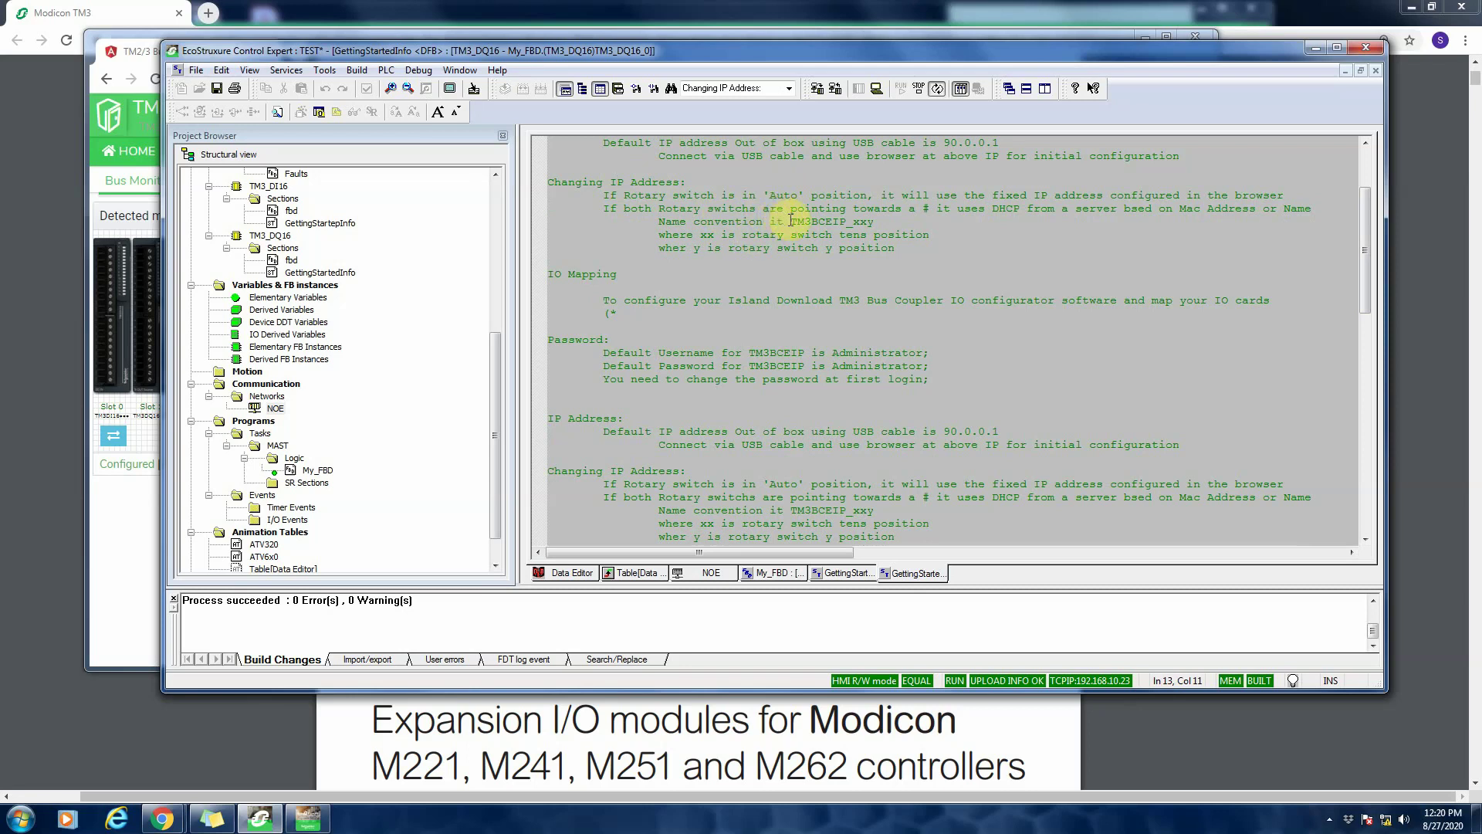
pyautogui.moveTo(790, 221); pyautogui.dragTo(877, 223)
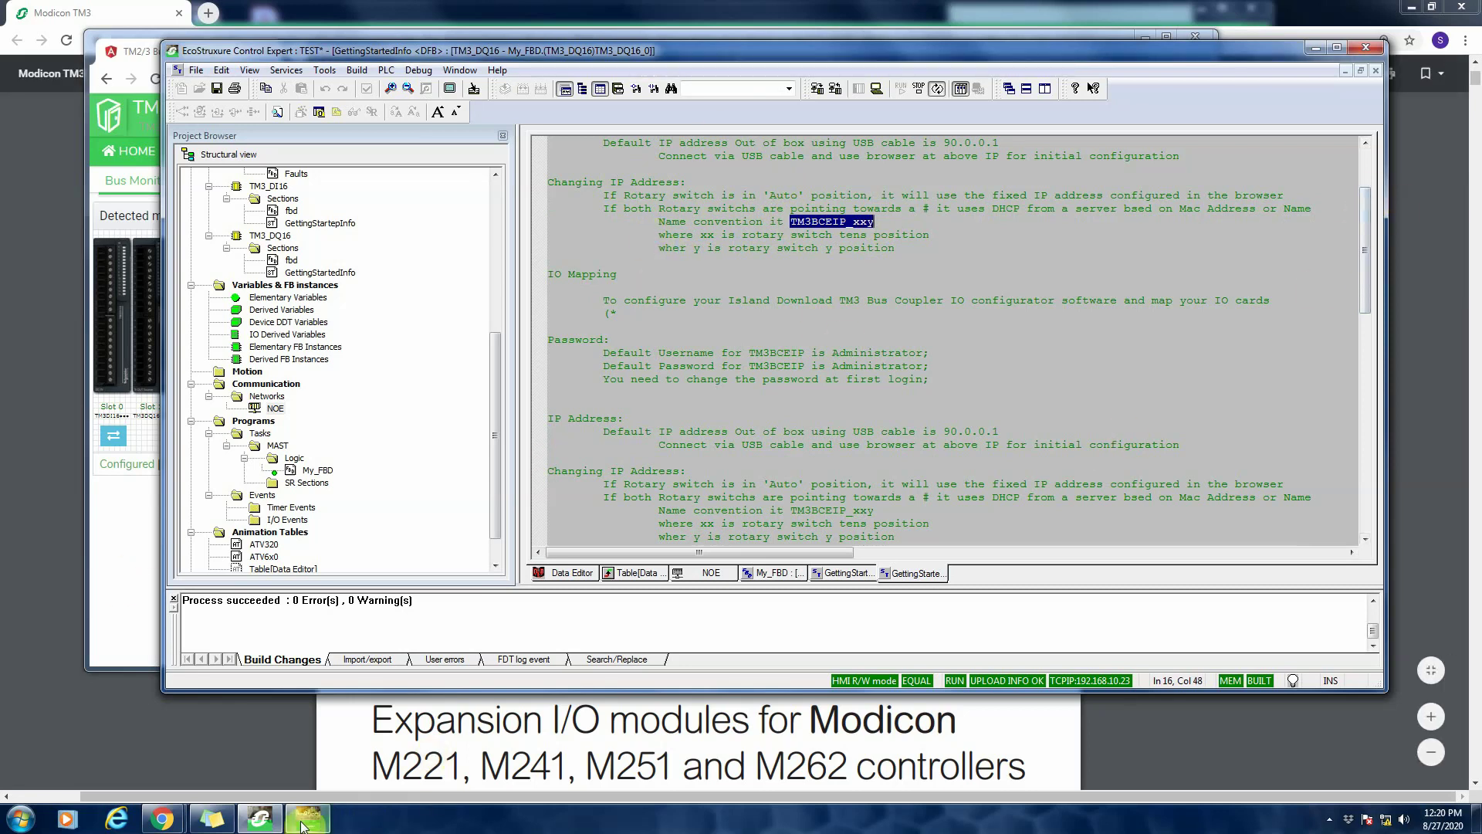
pyautogui.moveTo(302, 821)
pyautogui.click(308, 748)
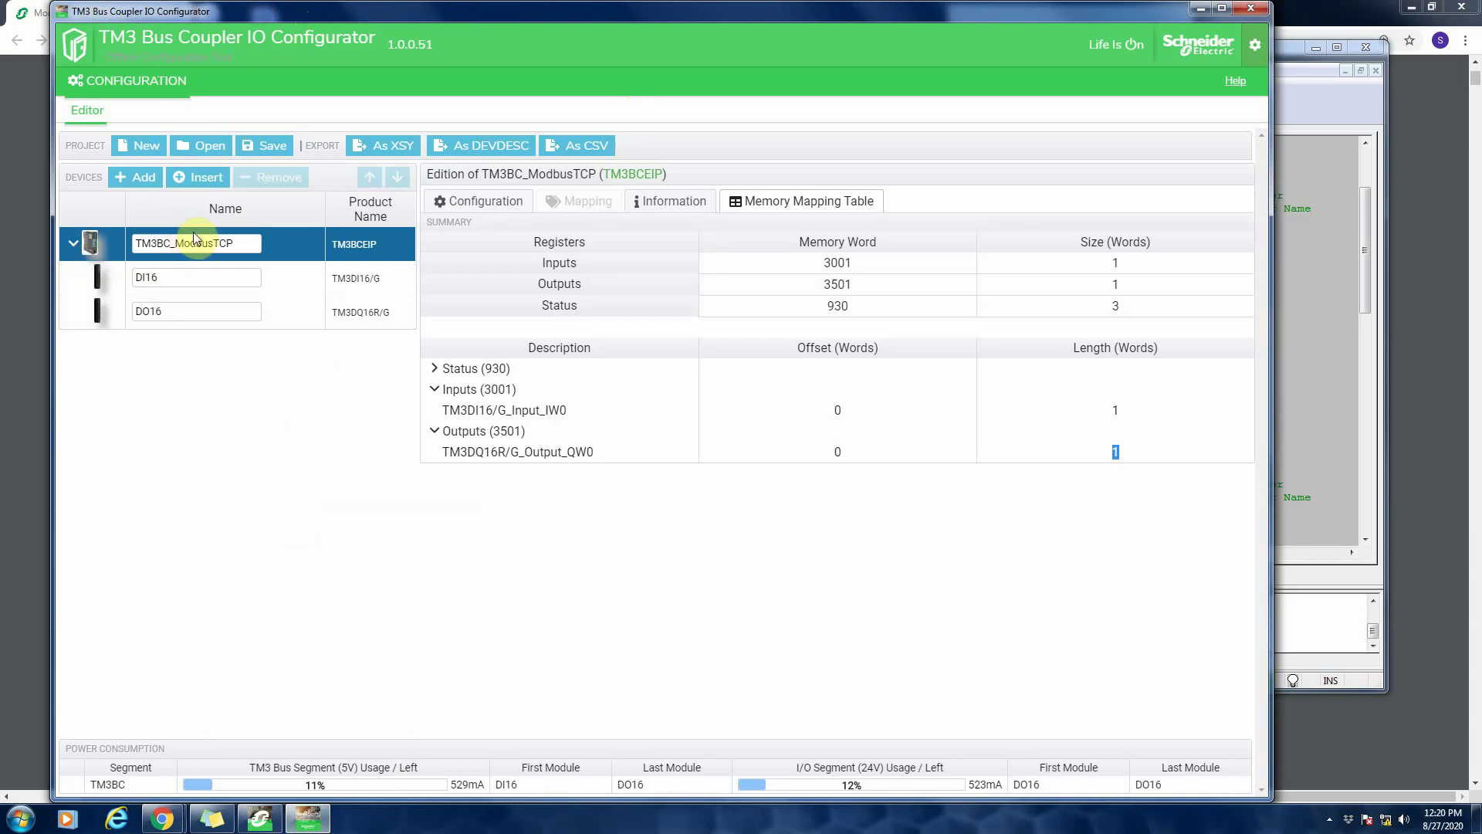
pyautogui.click(88, 246)
pyautogui.click(89, 245)
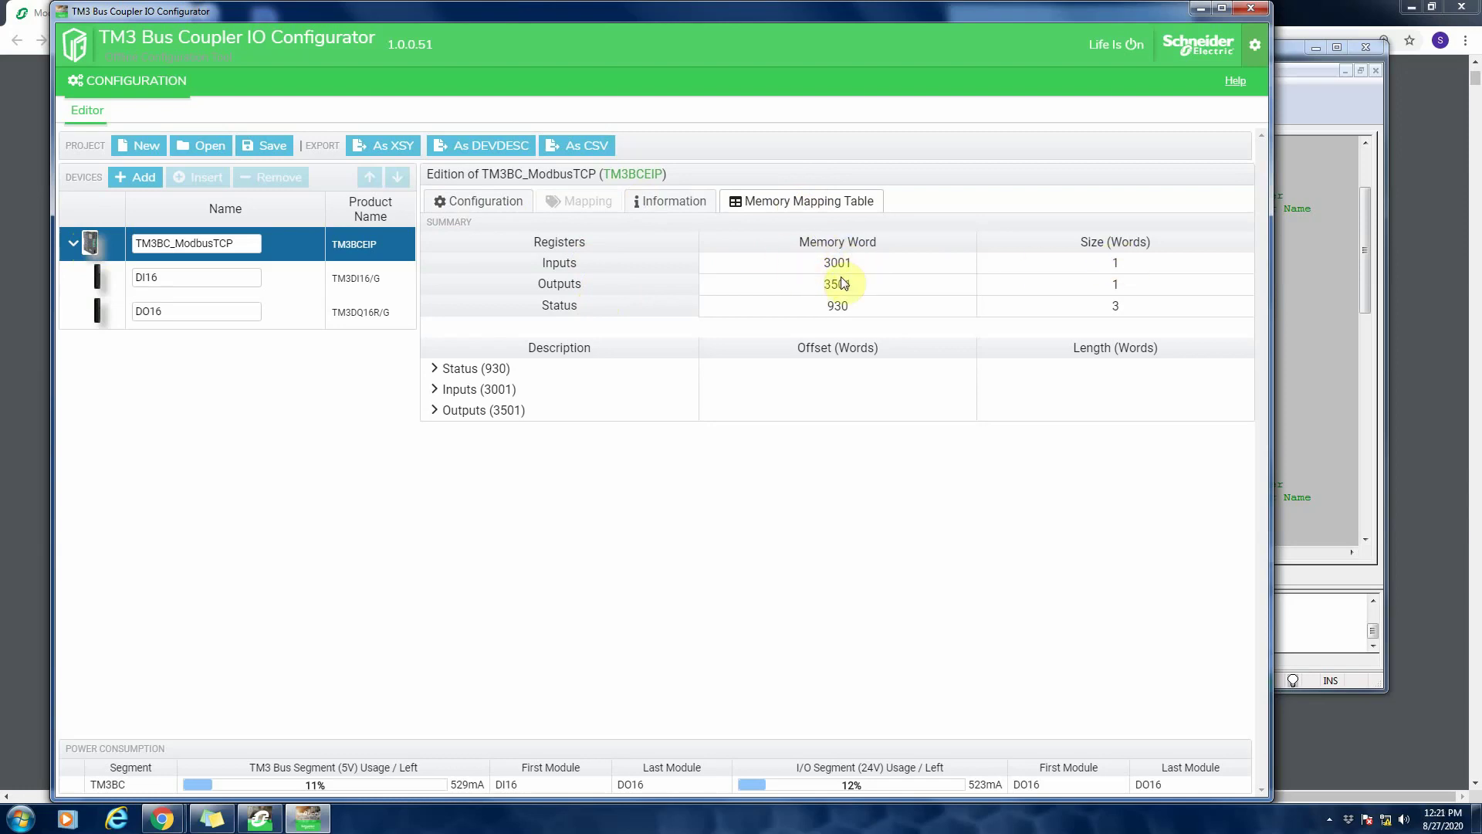
pyautogui.doubleClick(1119, 286)
pyautogui.click(435, 390)
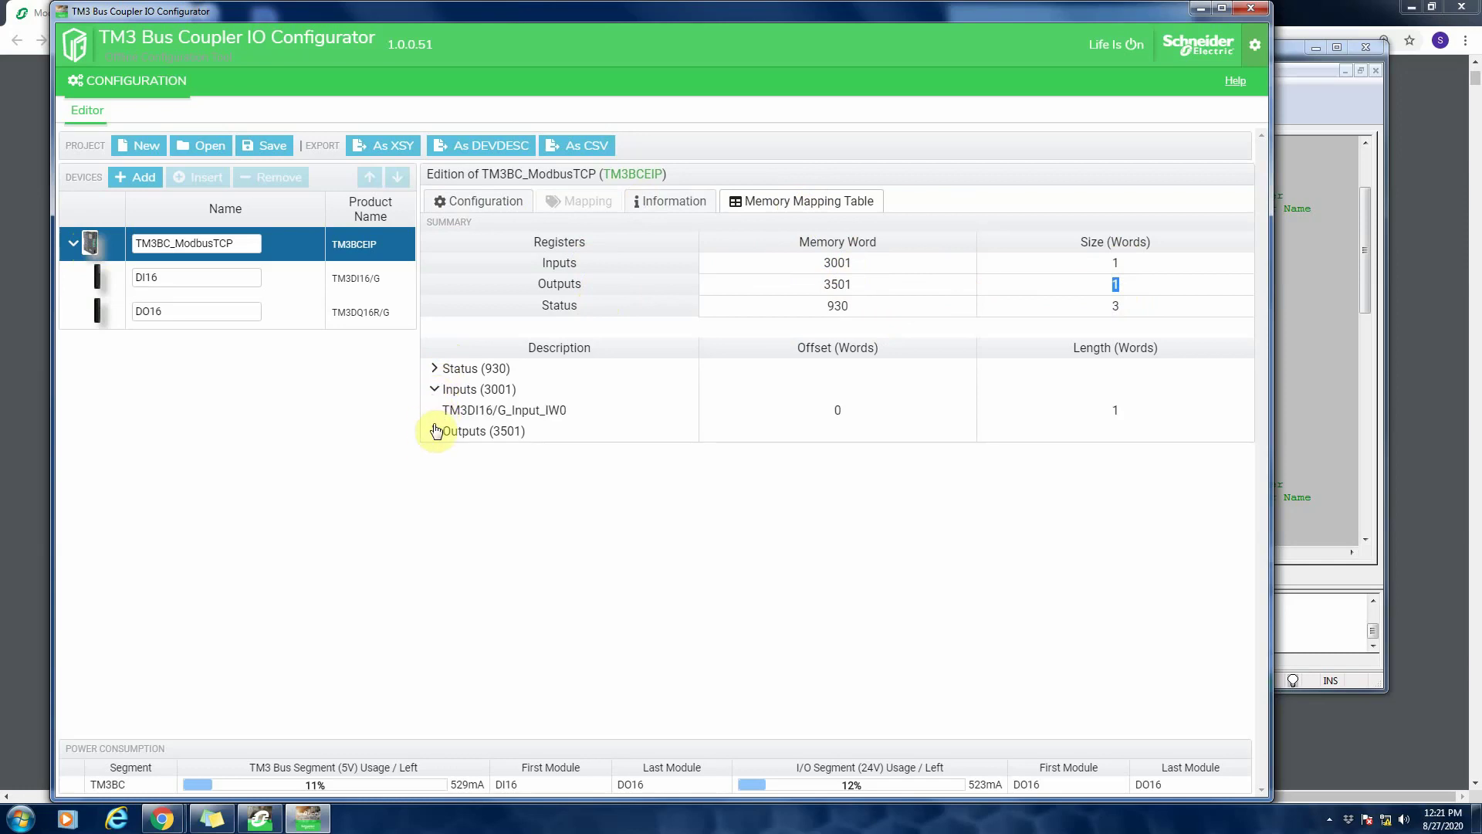
pyautogui.click(435, 431)
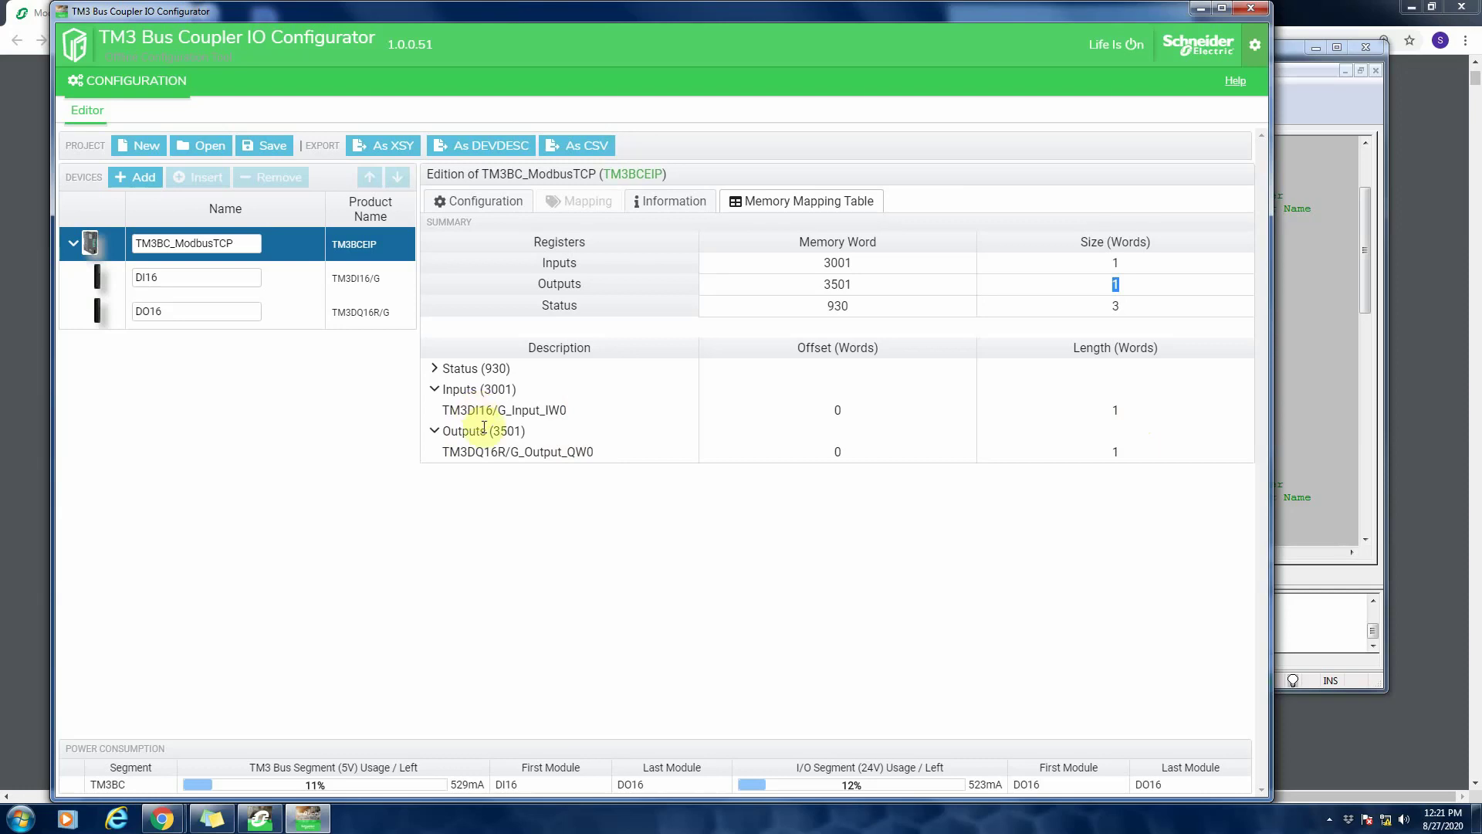
pyautogui.click(487, 449)
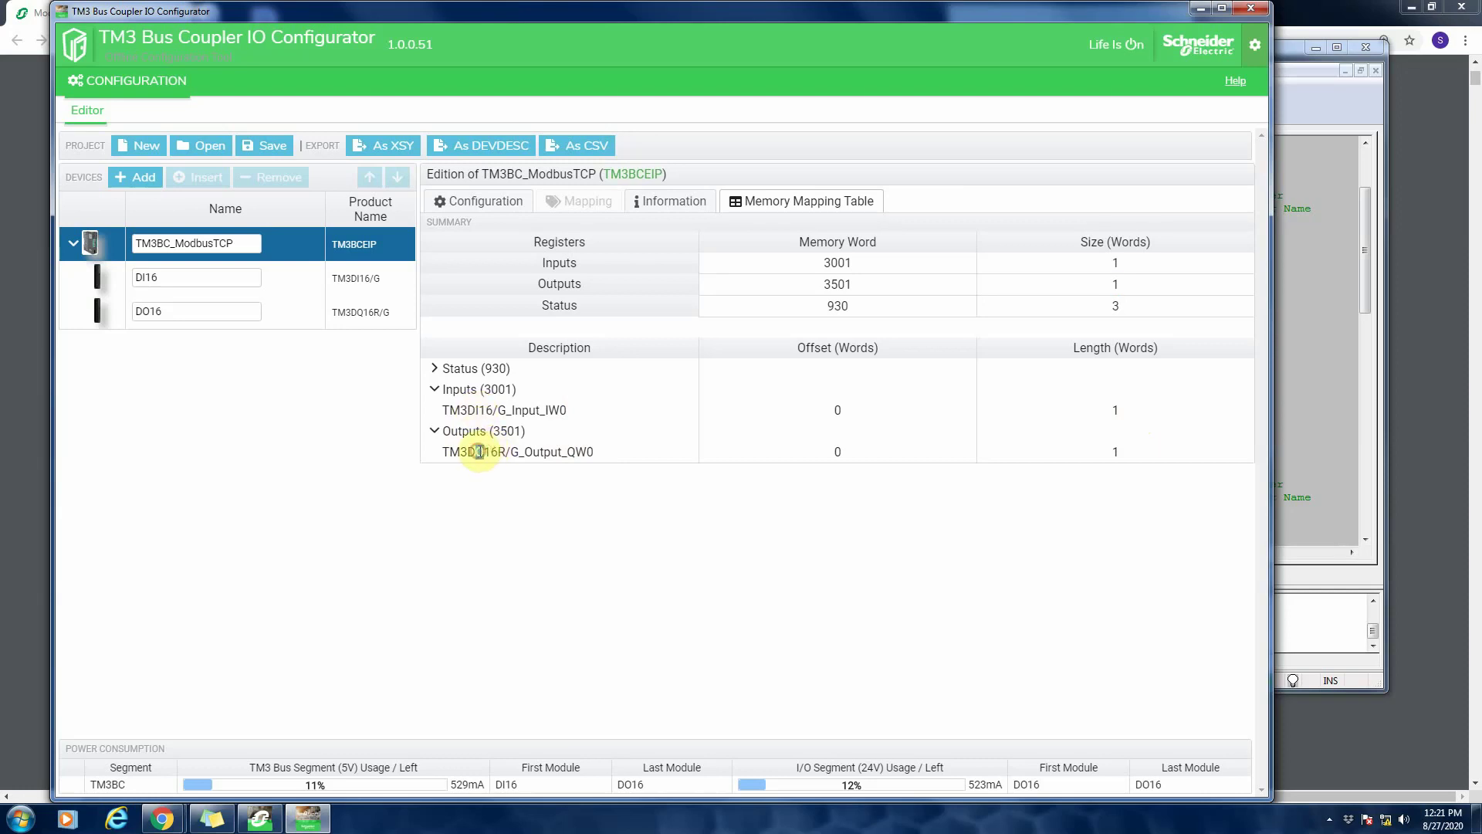
pyautogui.moveTo(479, 451); pyautogui.dragTo(486, 453)
# Insert a TM3AI2H/G analog input module at DO16's position
pyautogui.click(99, 315)
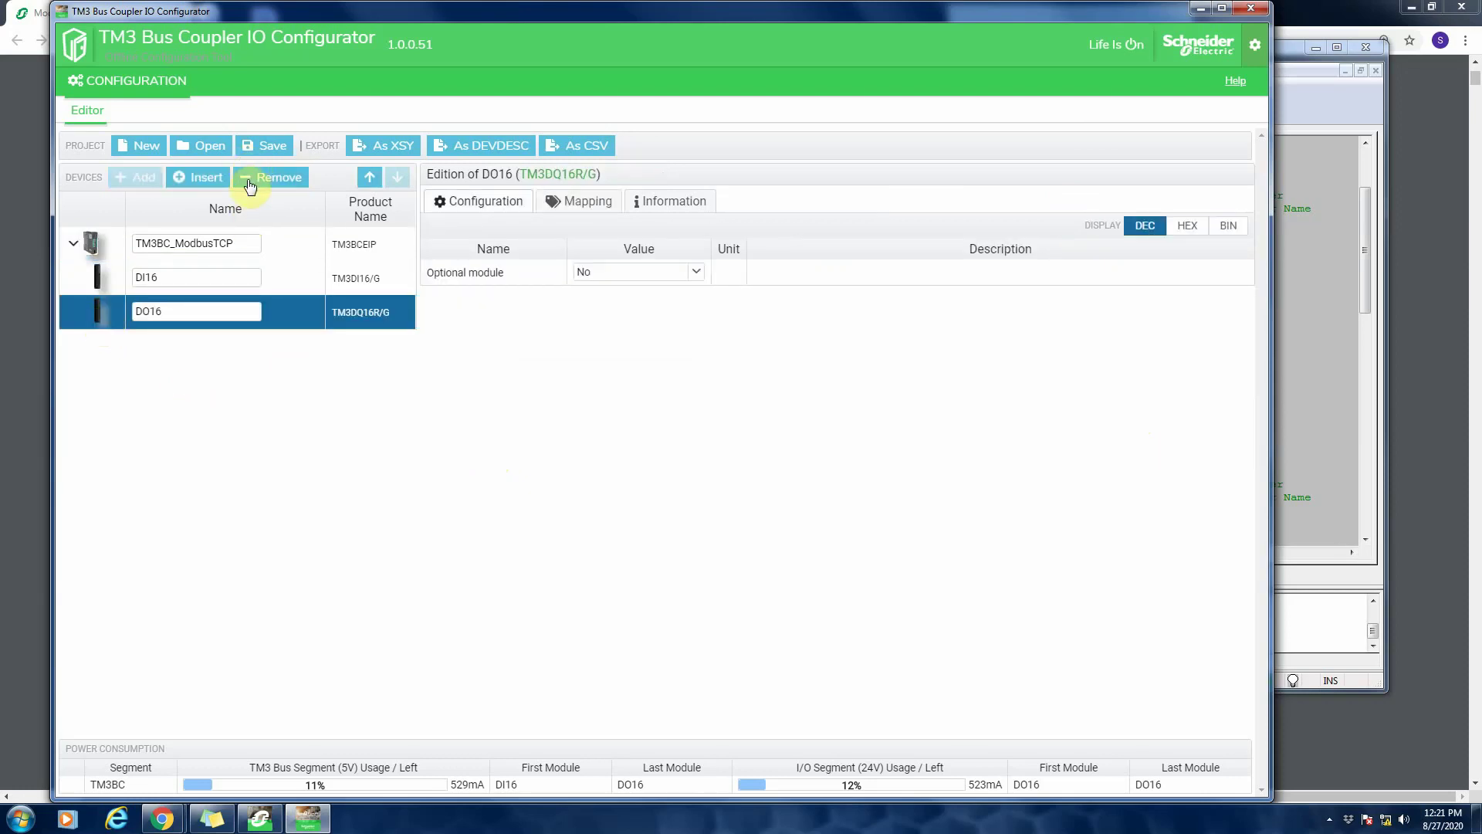
pyautogui.click(189, 176)
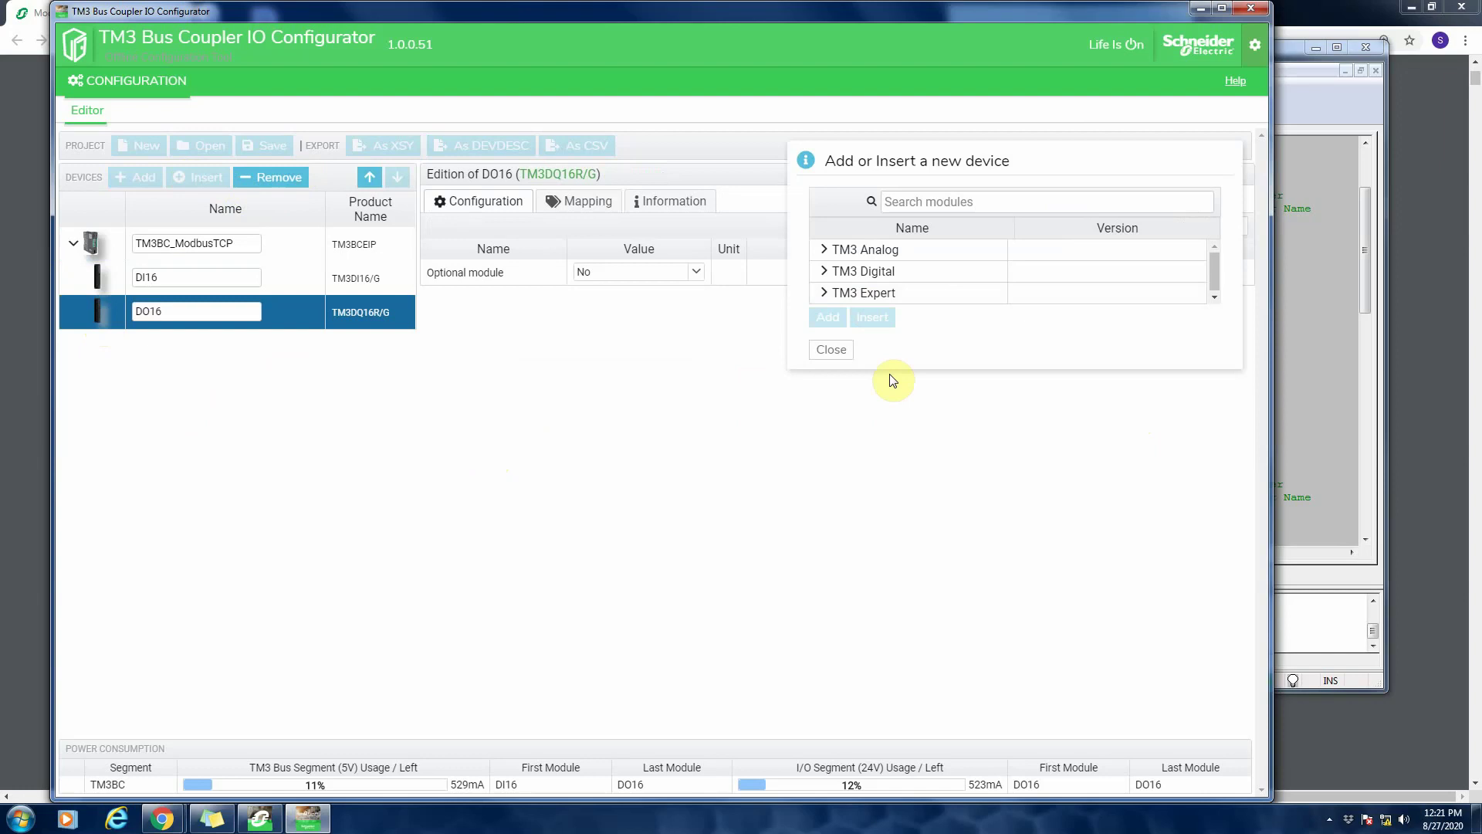
pyautogui.click(823, 250)
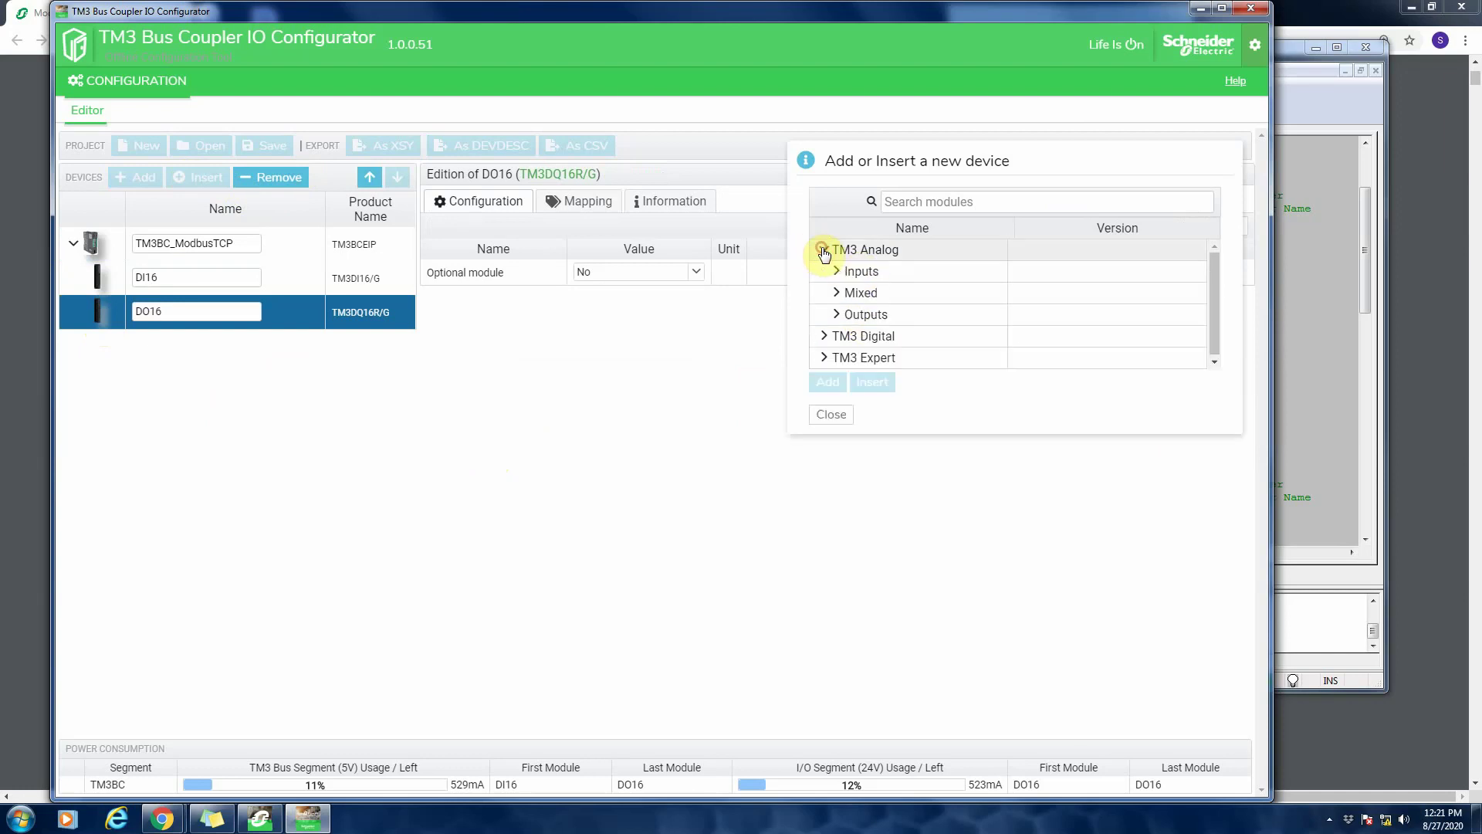
pyautogui.click(834, 272)
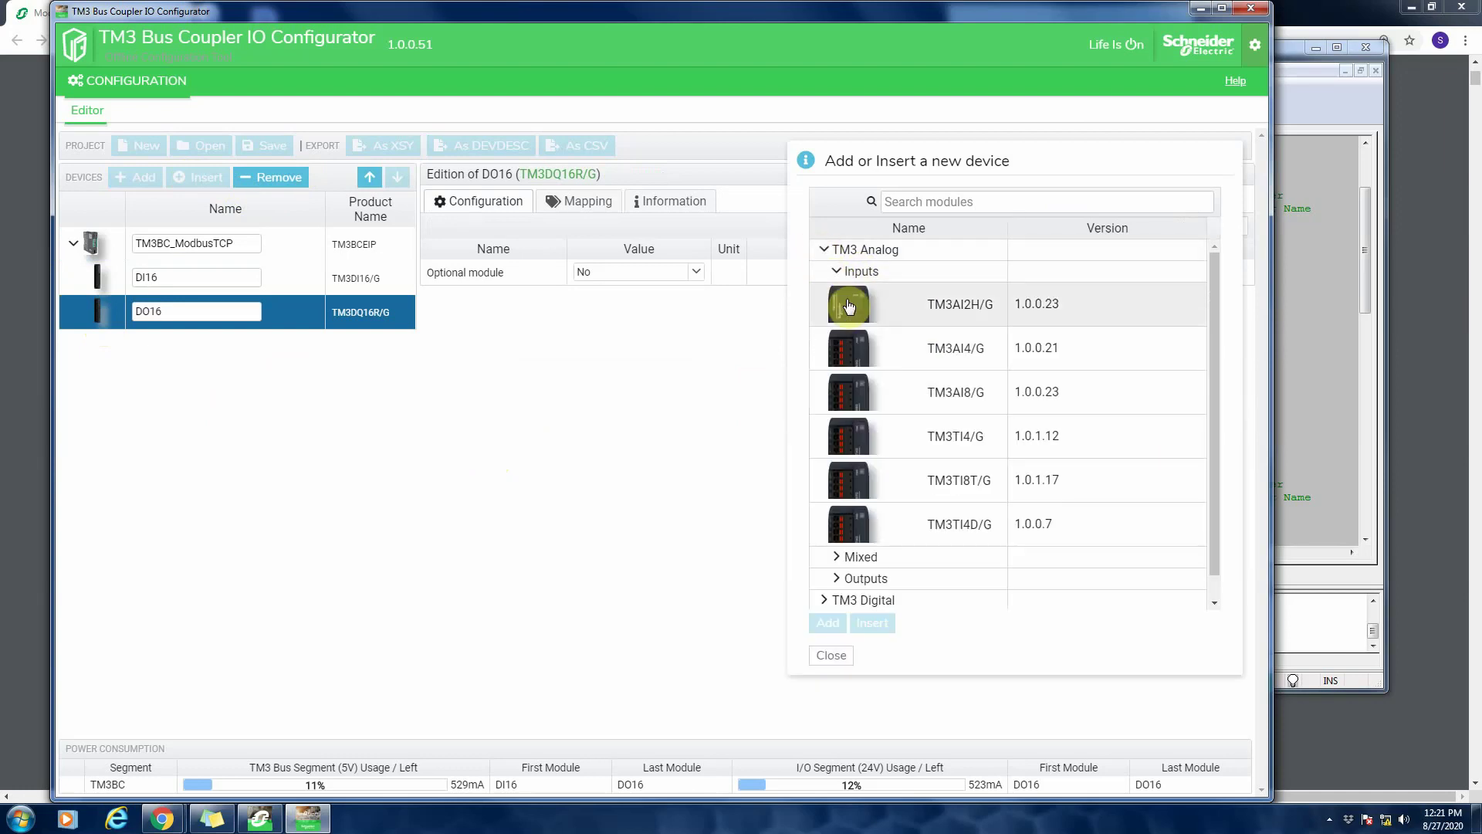
pyautogui.click(850, 297)
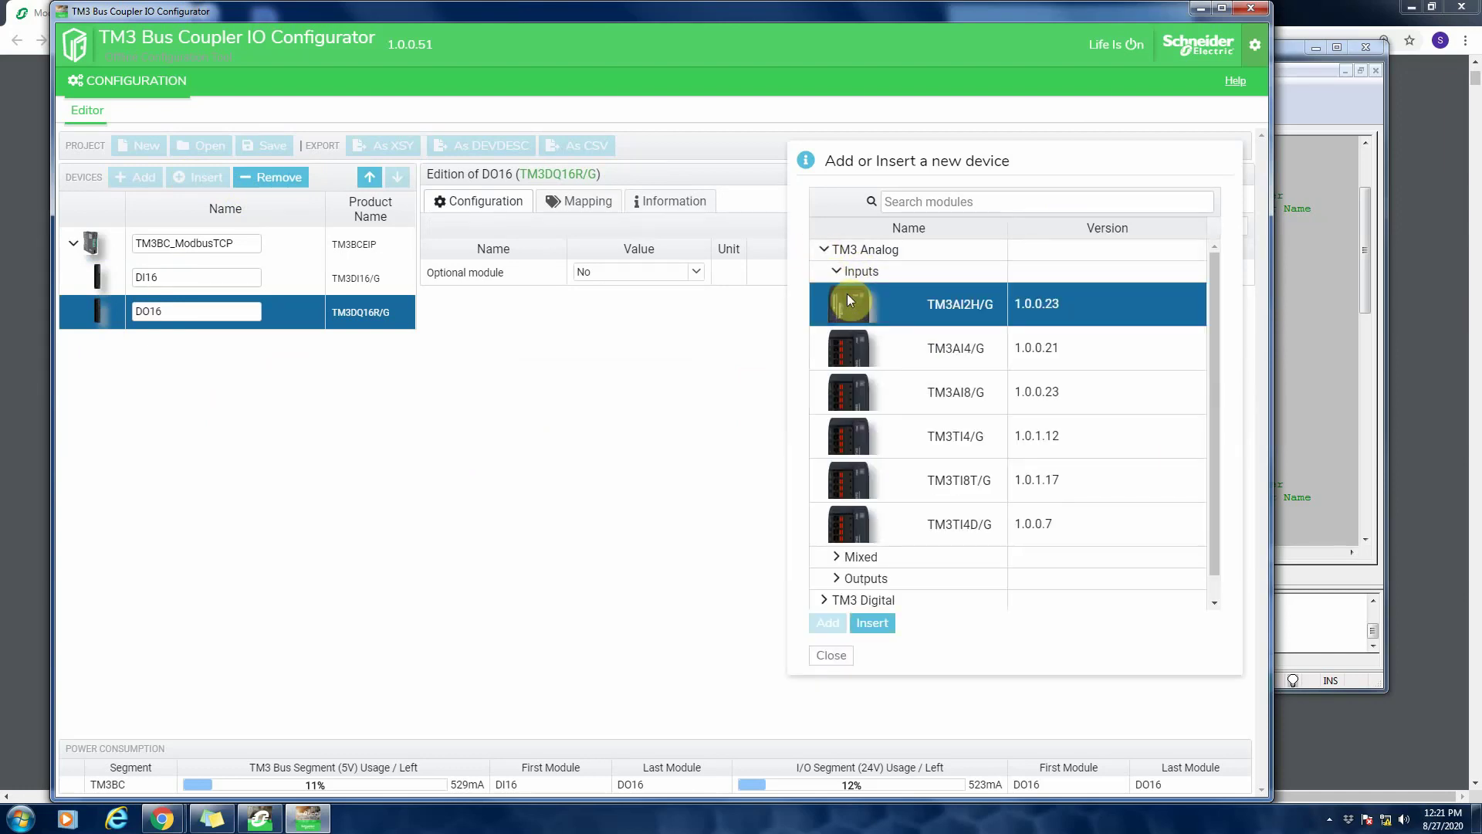
pyautogui.click(880, 623)
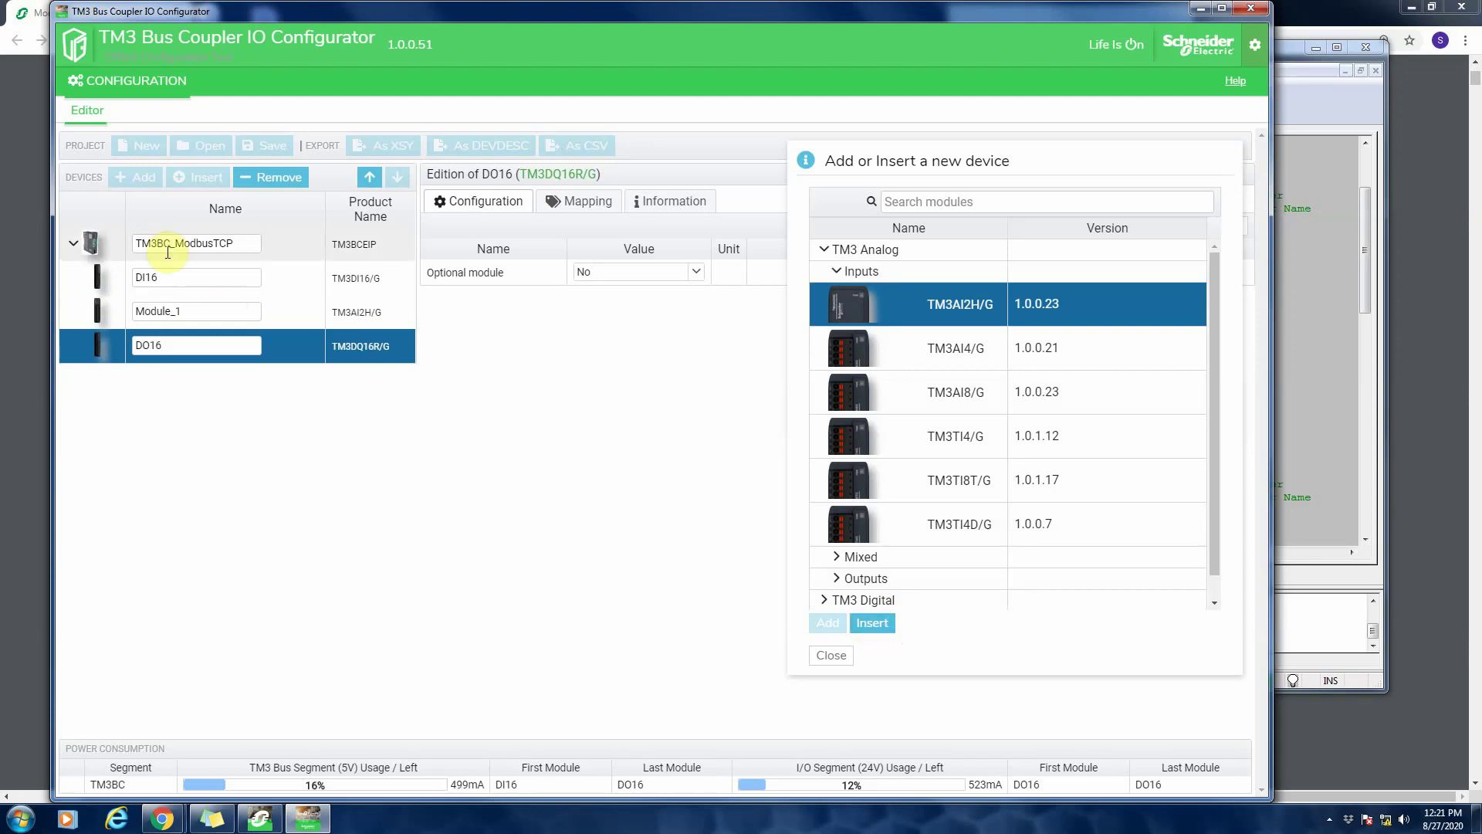
# Move the new Module_1 below DO16
pyautogui.click(77, 313)
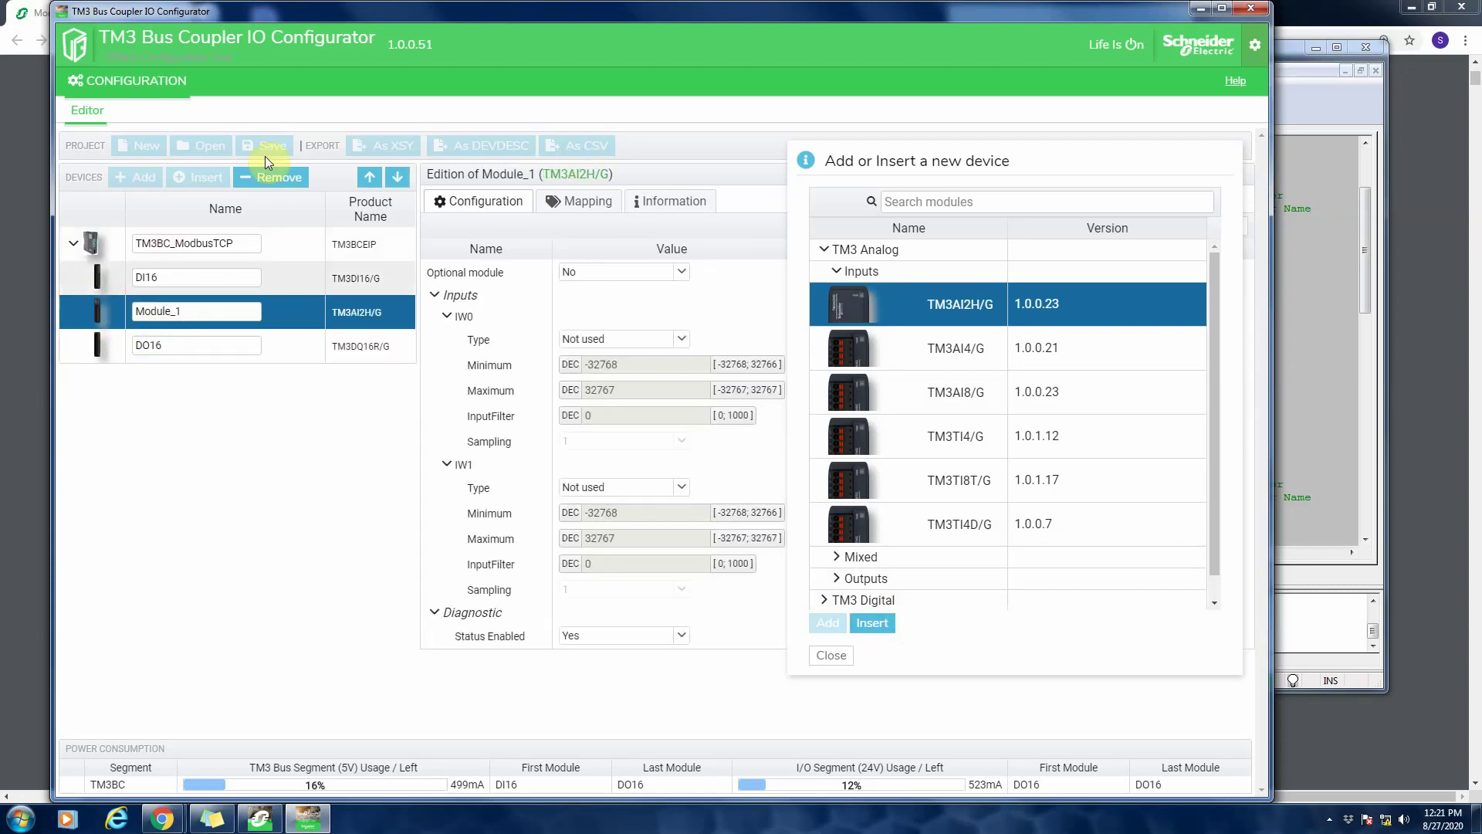
pyautogui.click(399, 176)
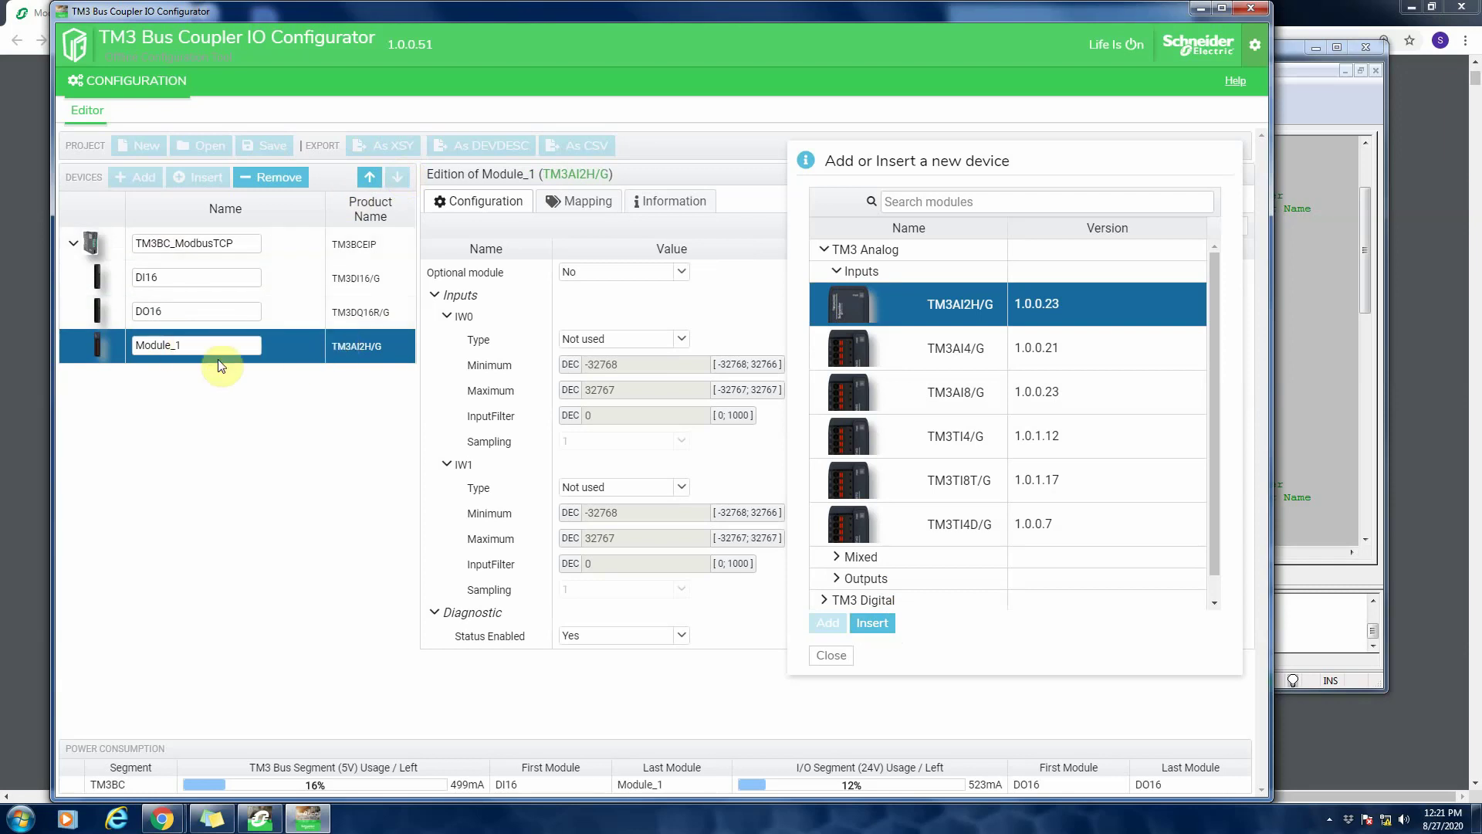
pyautogui.click(82, 359)
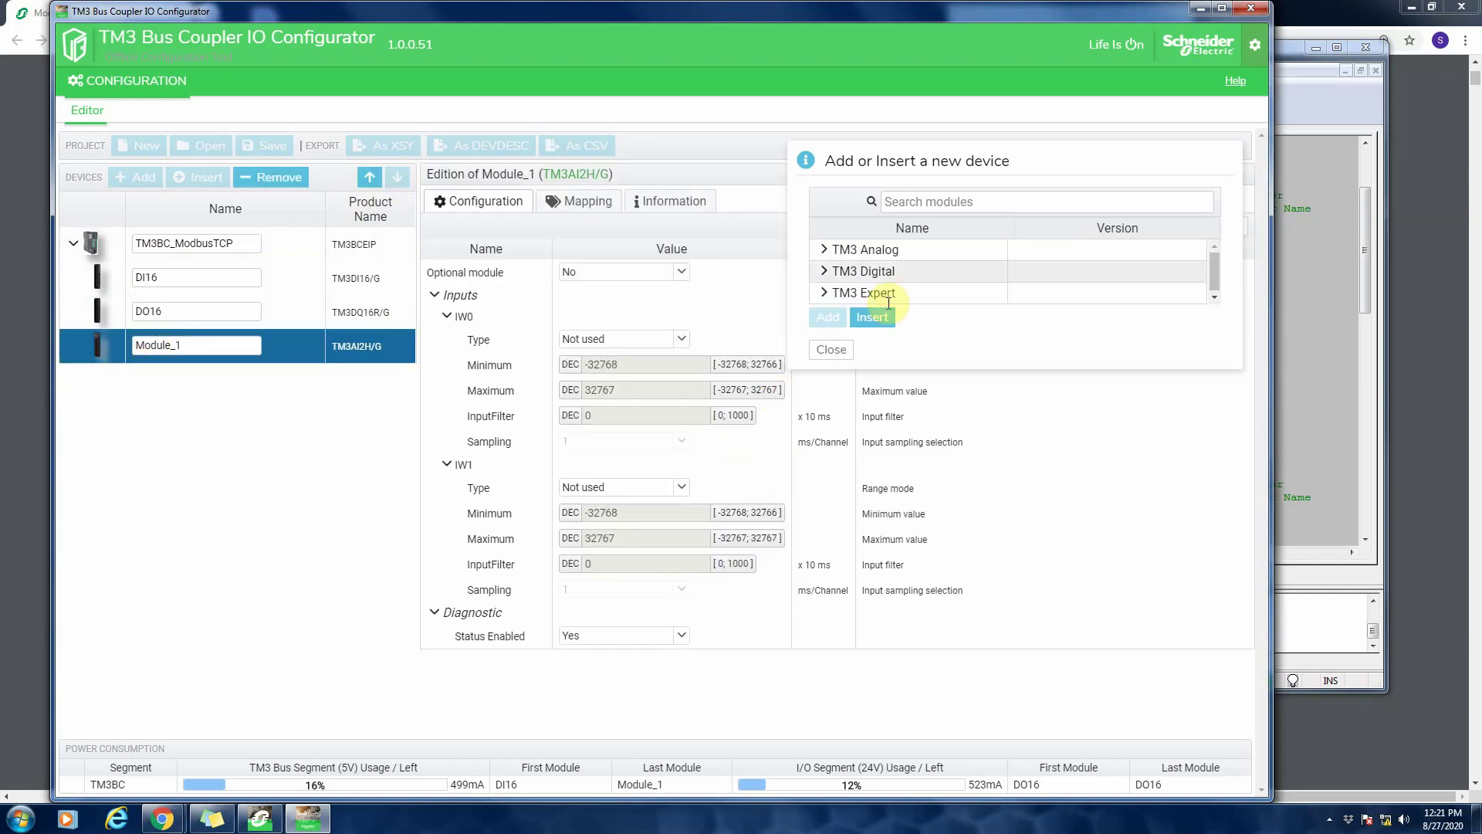
# Set Module_1's IW0 channel to 4 - 20 mA, then remove Module_1 from the island
pyautogui.click(837, 349)
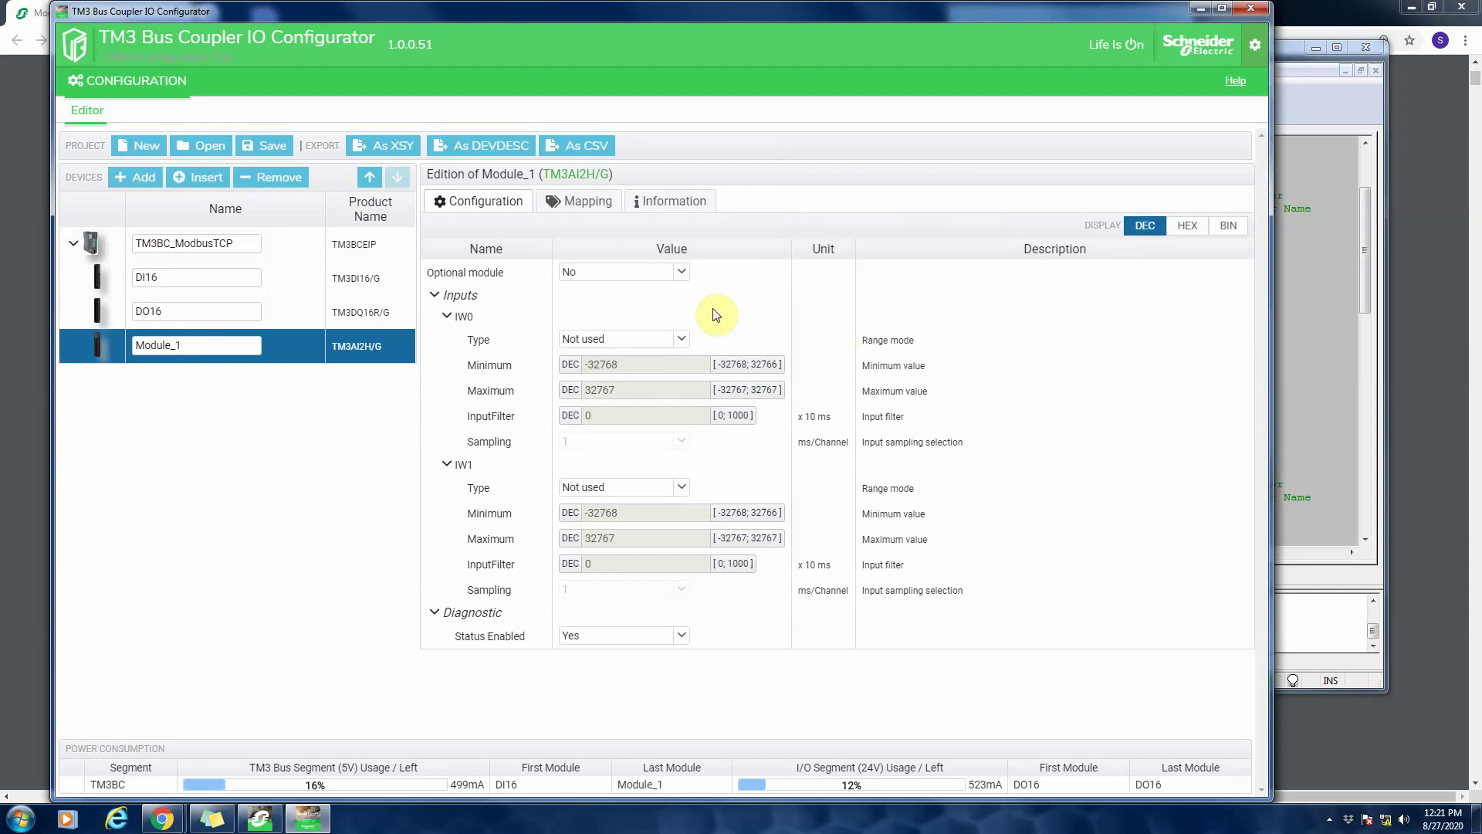
pyautogui.click(683, 340)
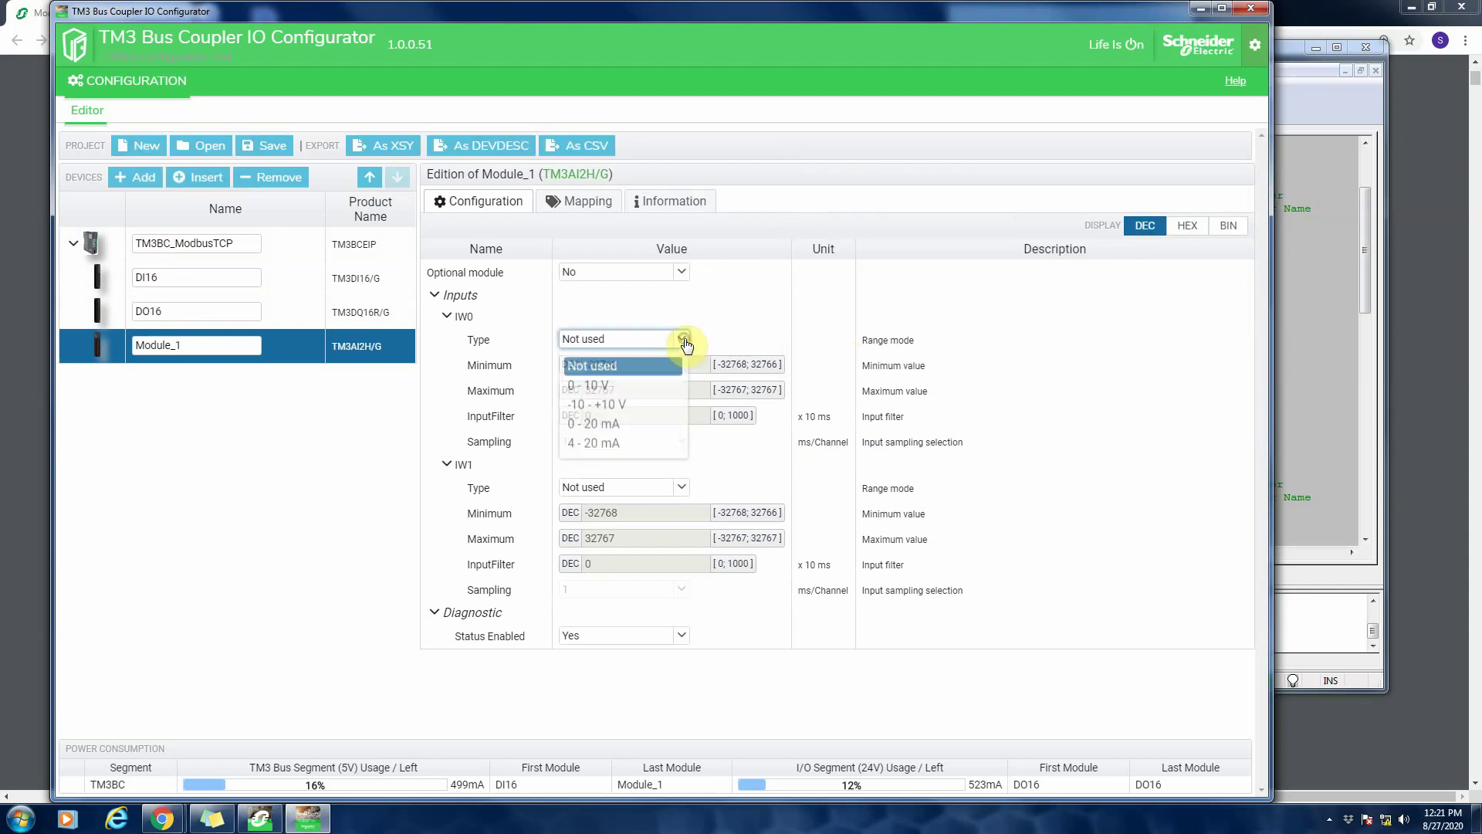
pyautogui.click(631, 442)
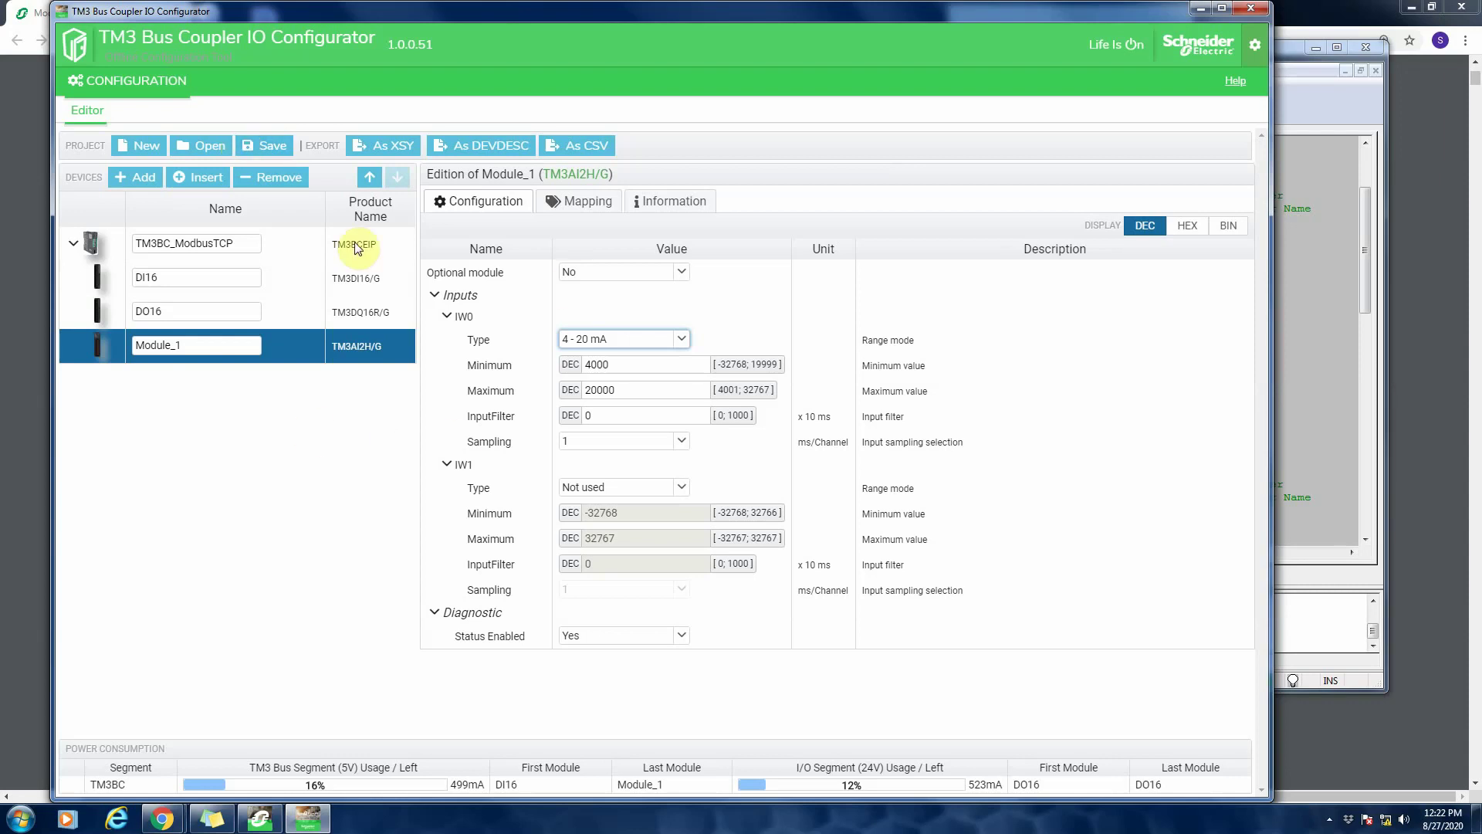
pyautogui.click(244, 179)
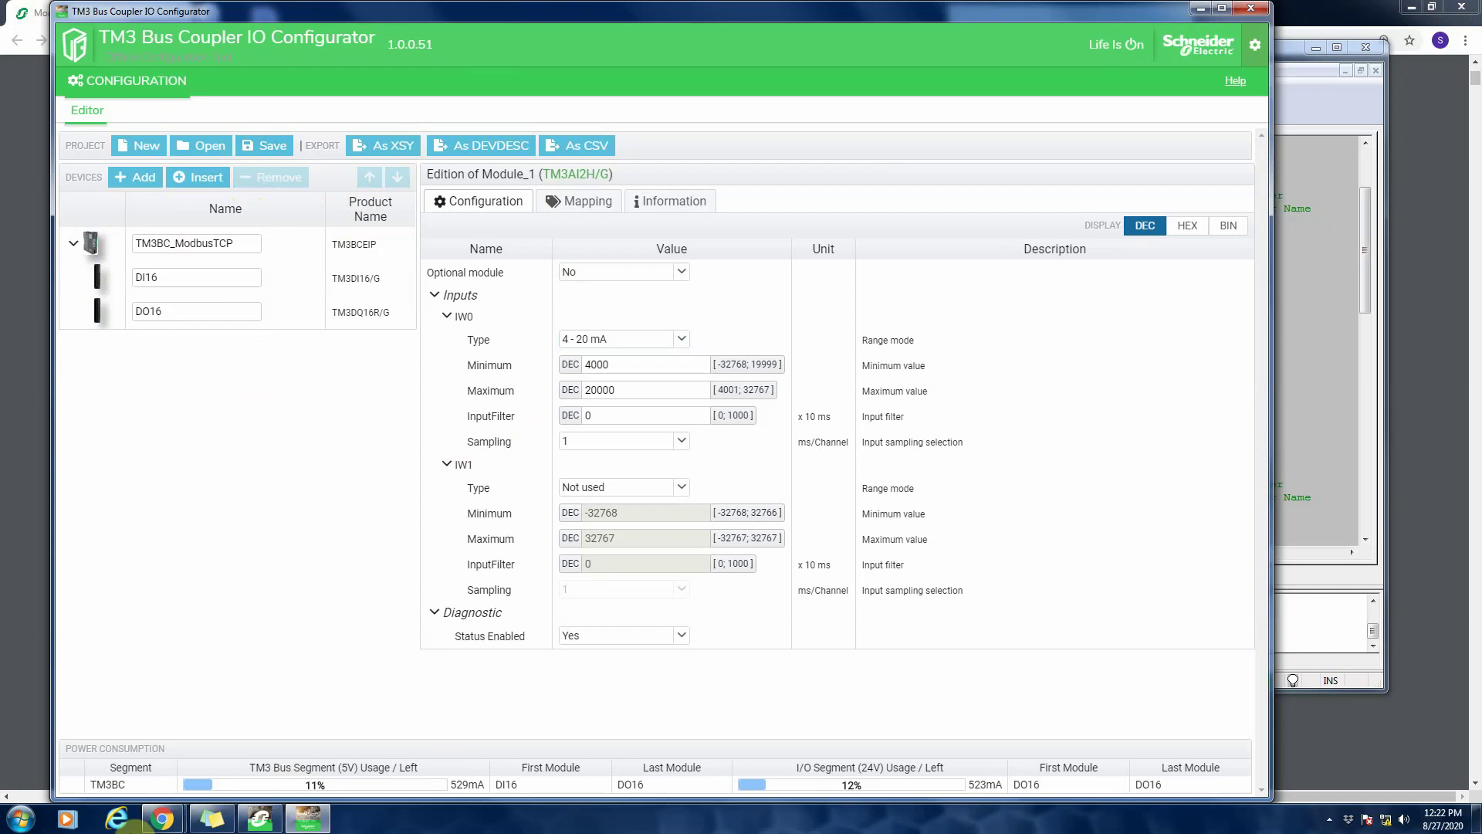
# Load Test_Island_ModTCP.spf into the web interface's configuration editor
pyautogui.moveTo(158, 823)
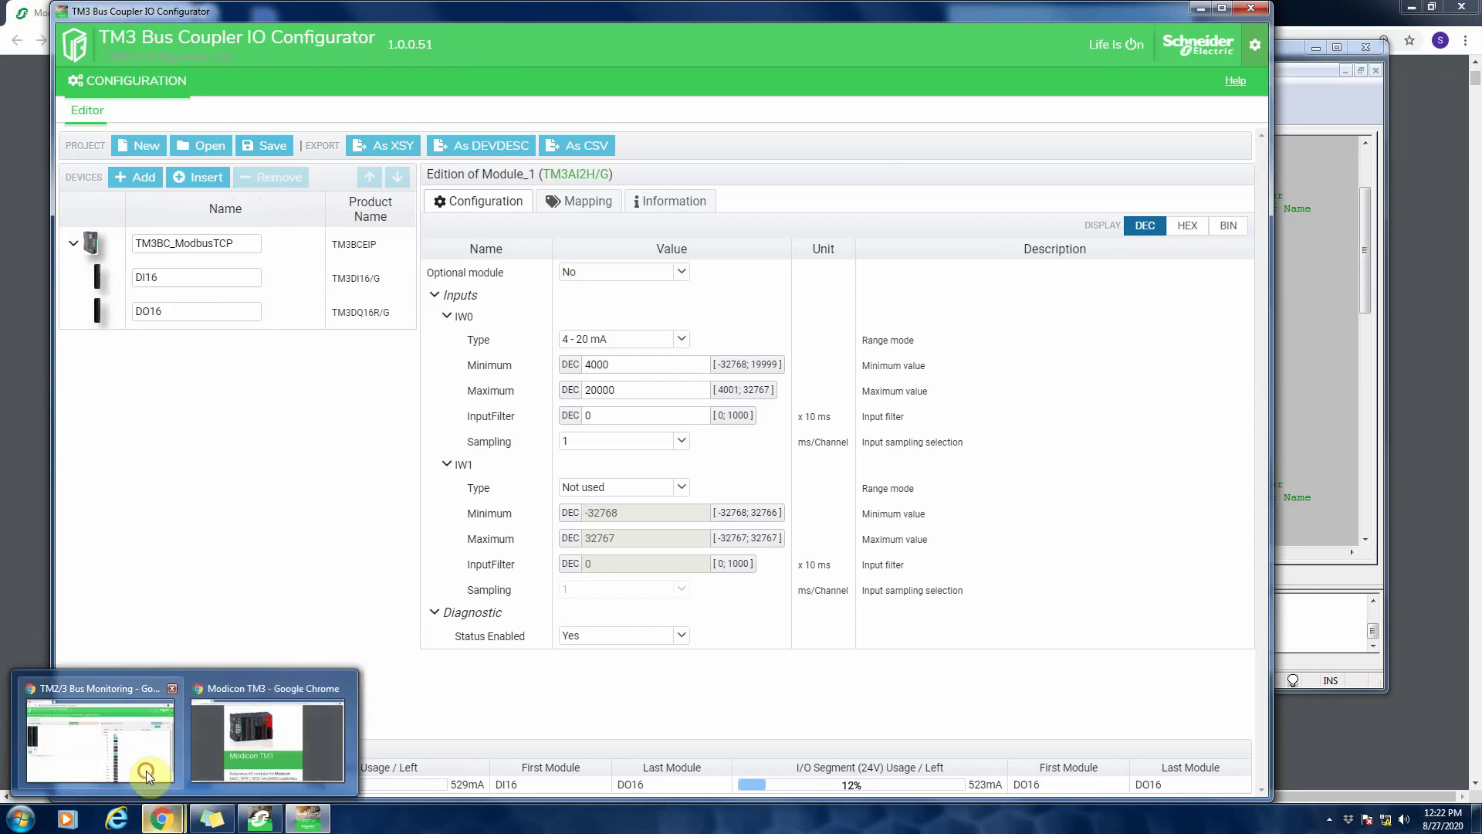
pyautogui.click(146, 771)
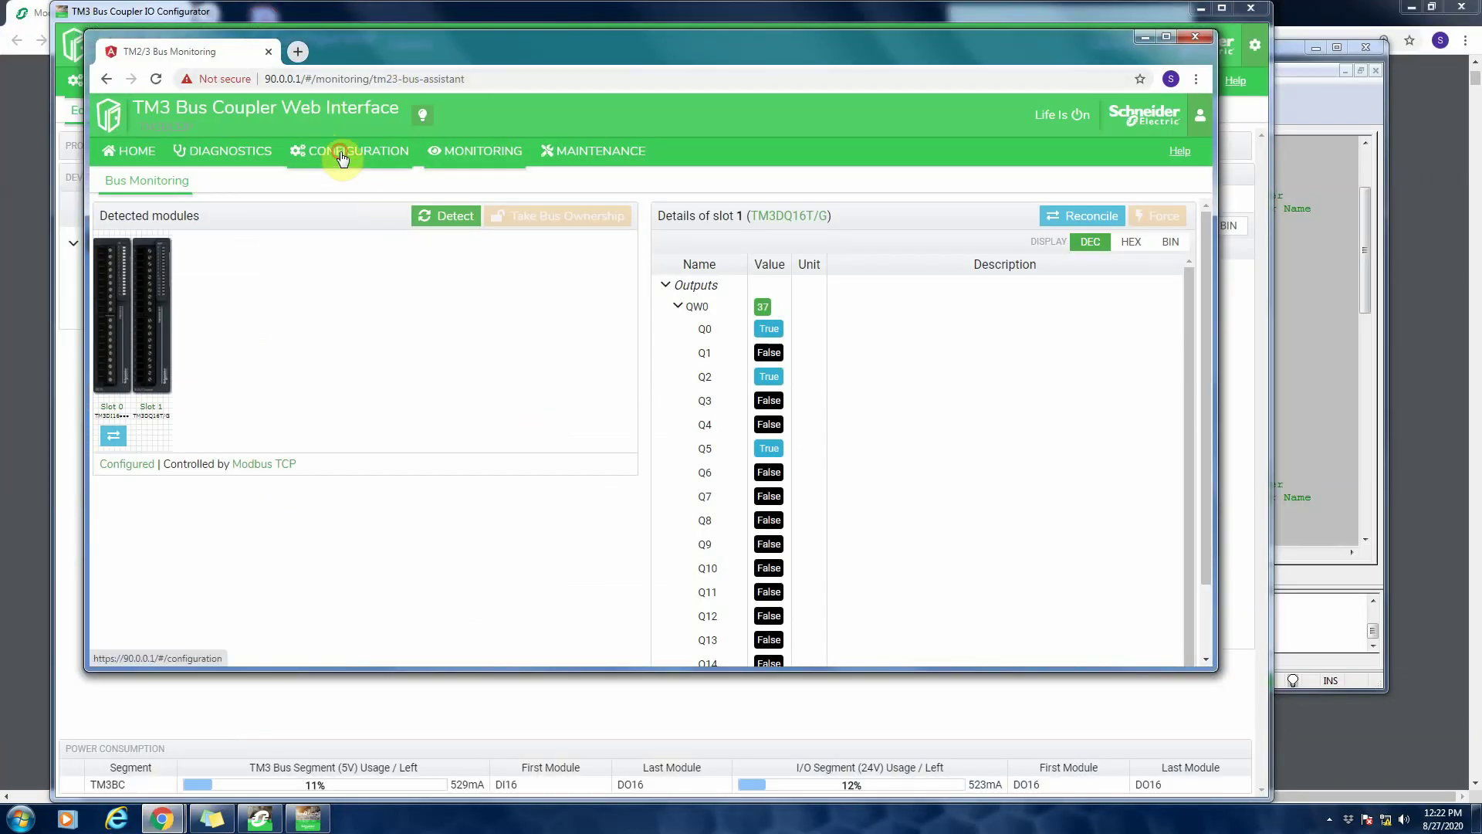
pyautogui.click(343, 154)
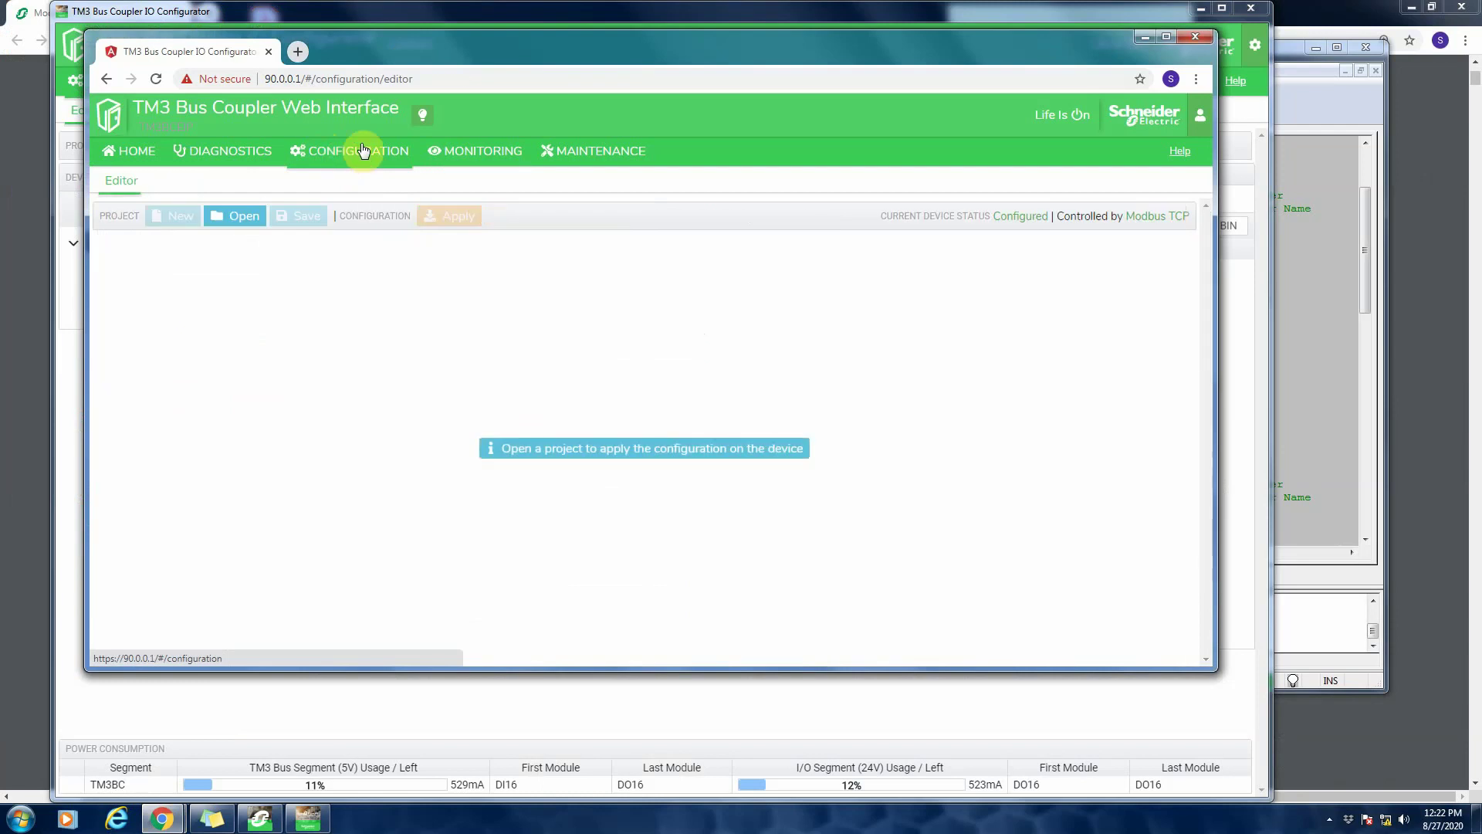
pyautogui.click(241, 230)
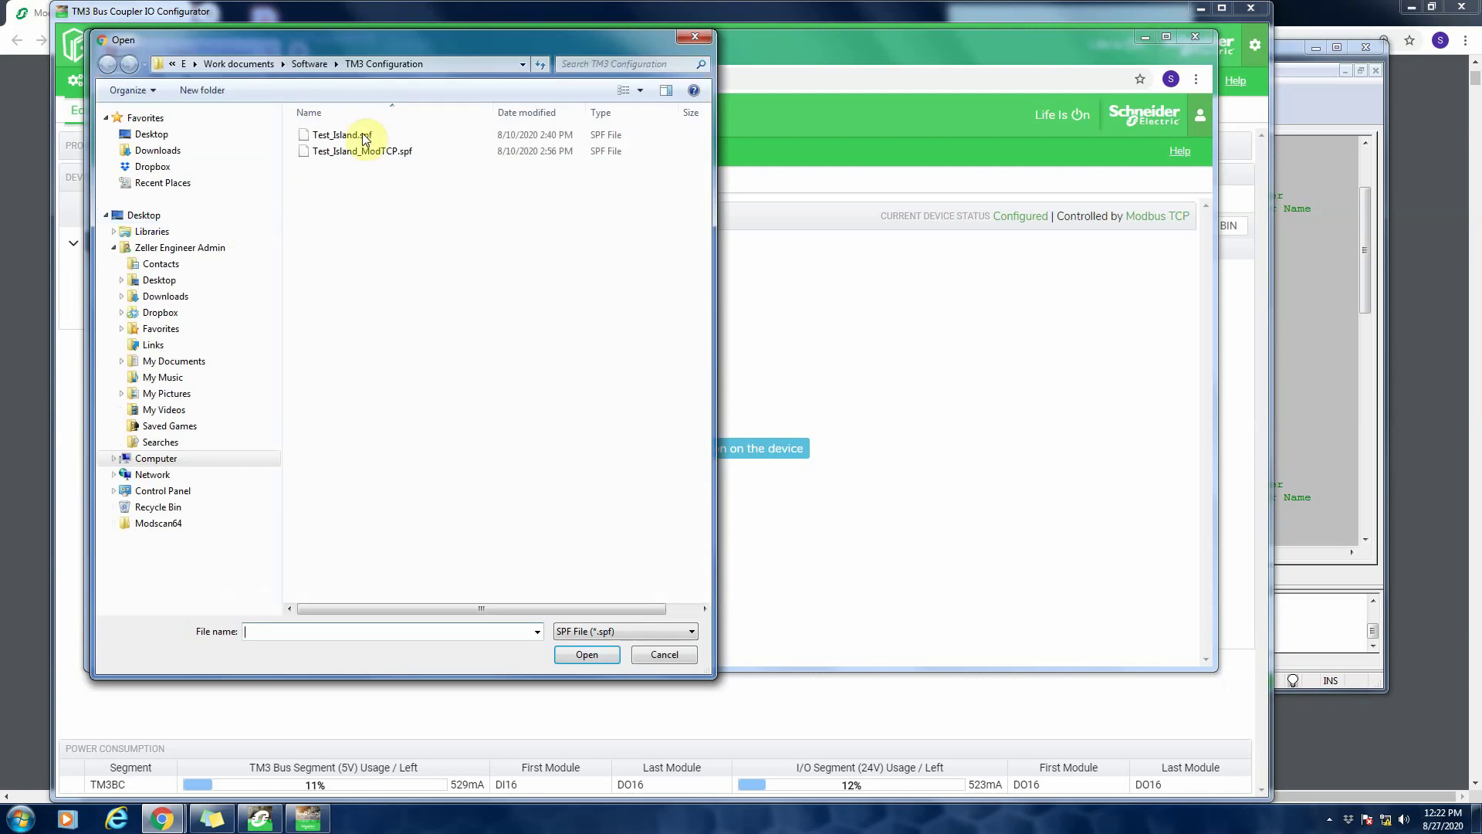
pyautogui.click(380, 152)
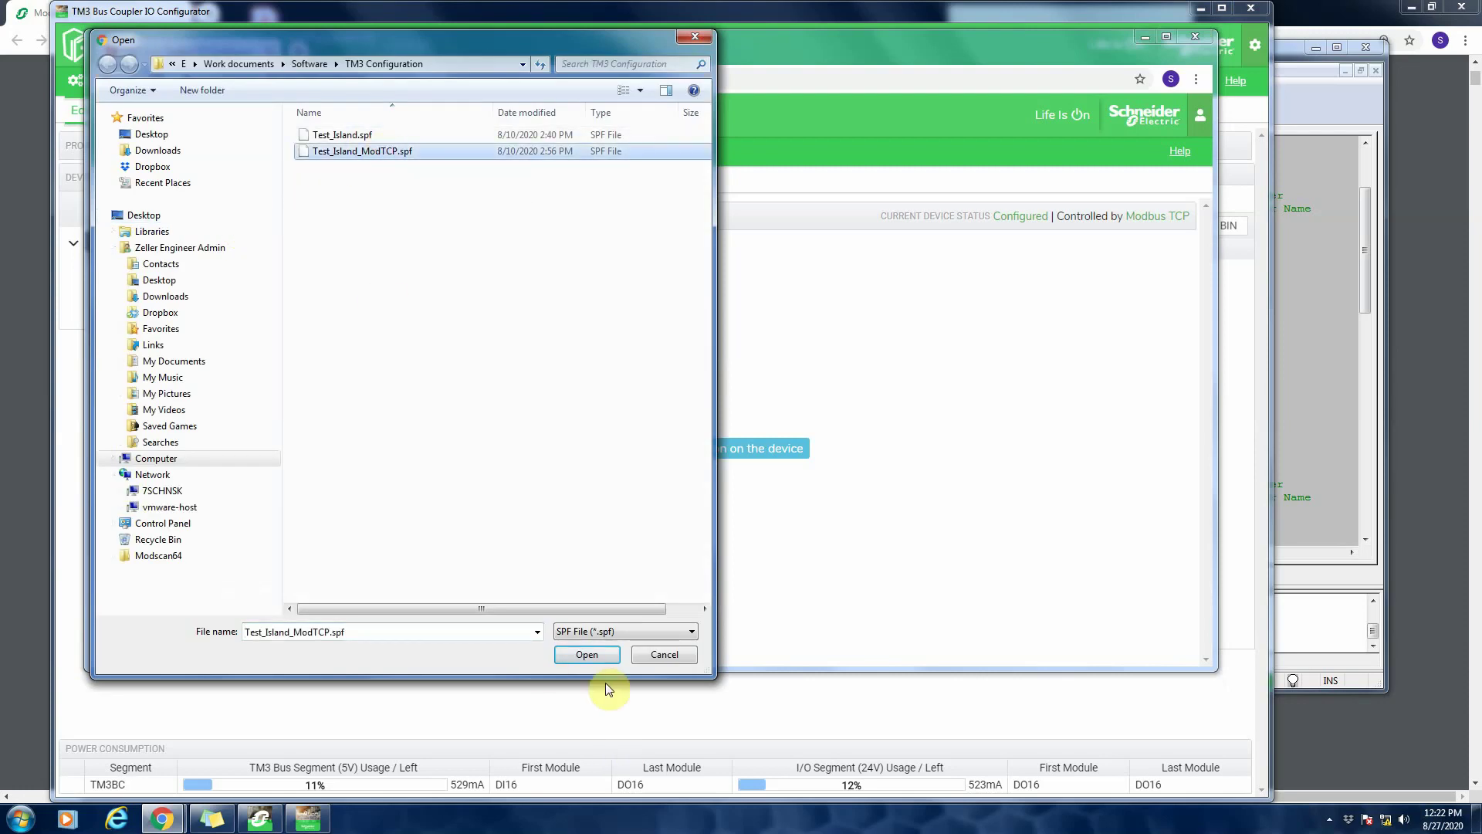
pyautogui.click(588, 655)
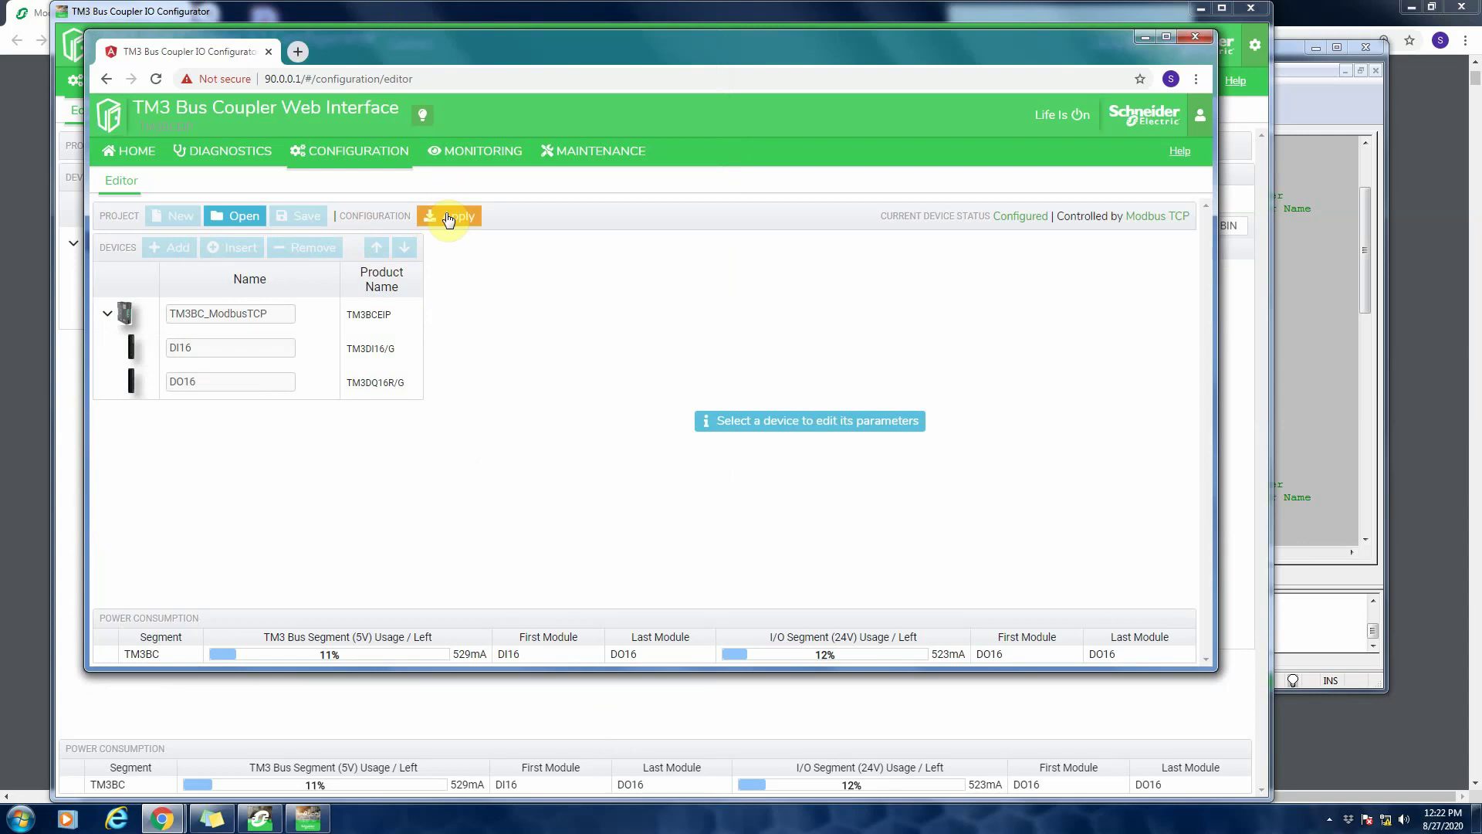
# Show the NOE module's IO Scanning settings in Control Expert
pyautogui.click(1144, 40)
pyautogui.click(1321, 255)
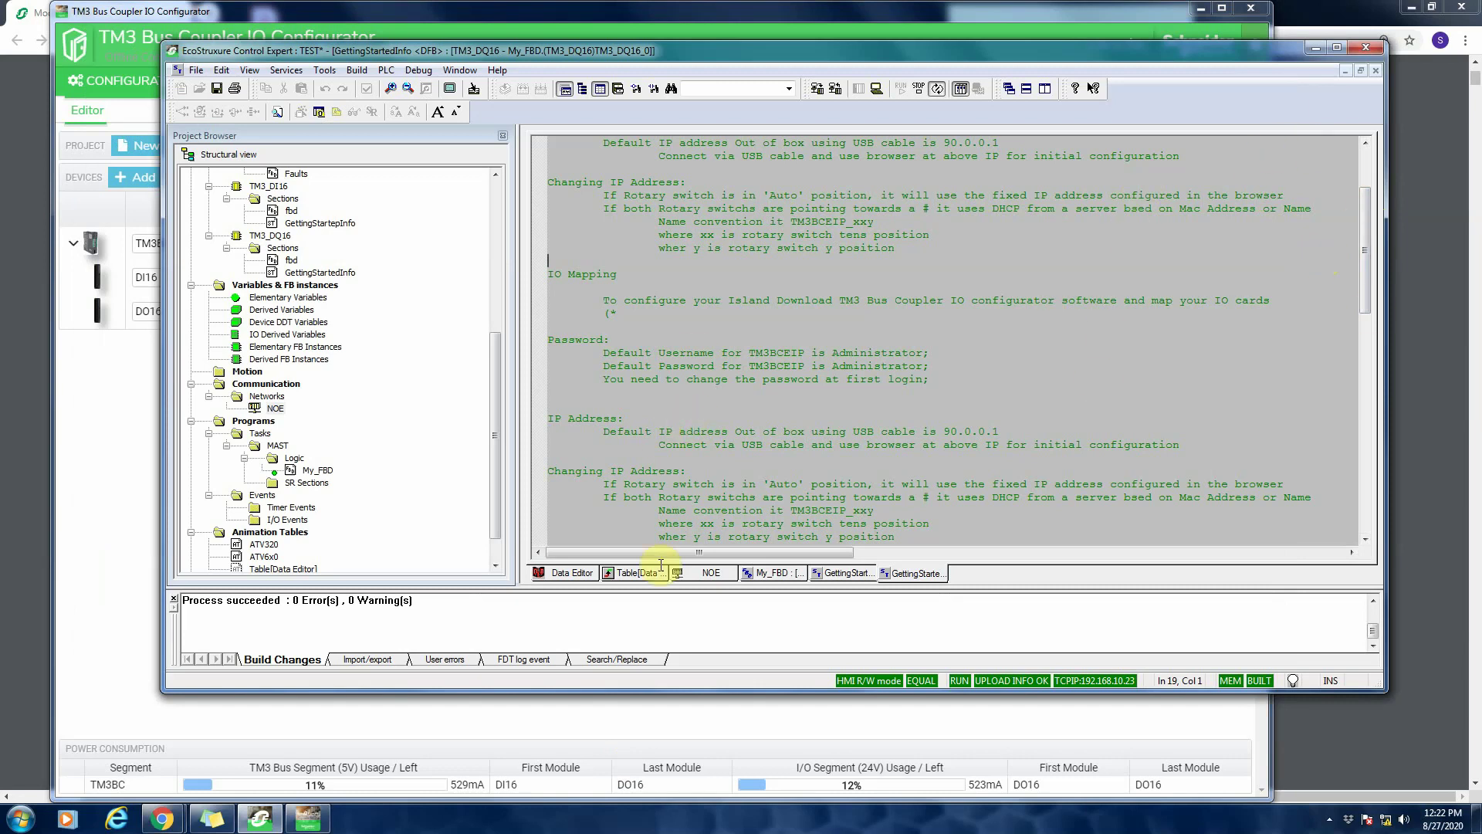
pyautogui.click(711, 573)
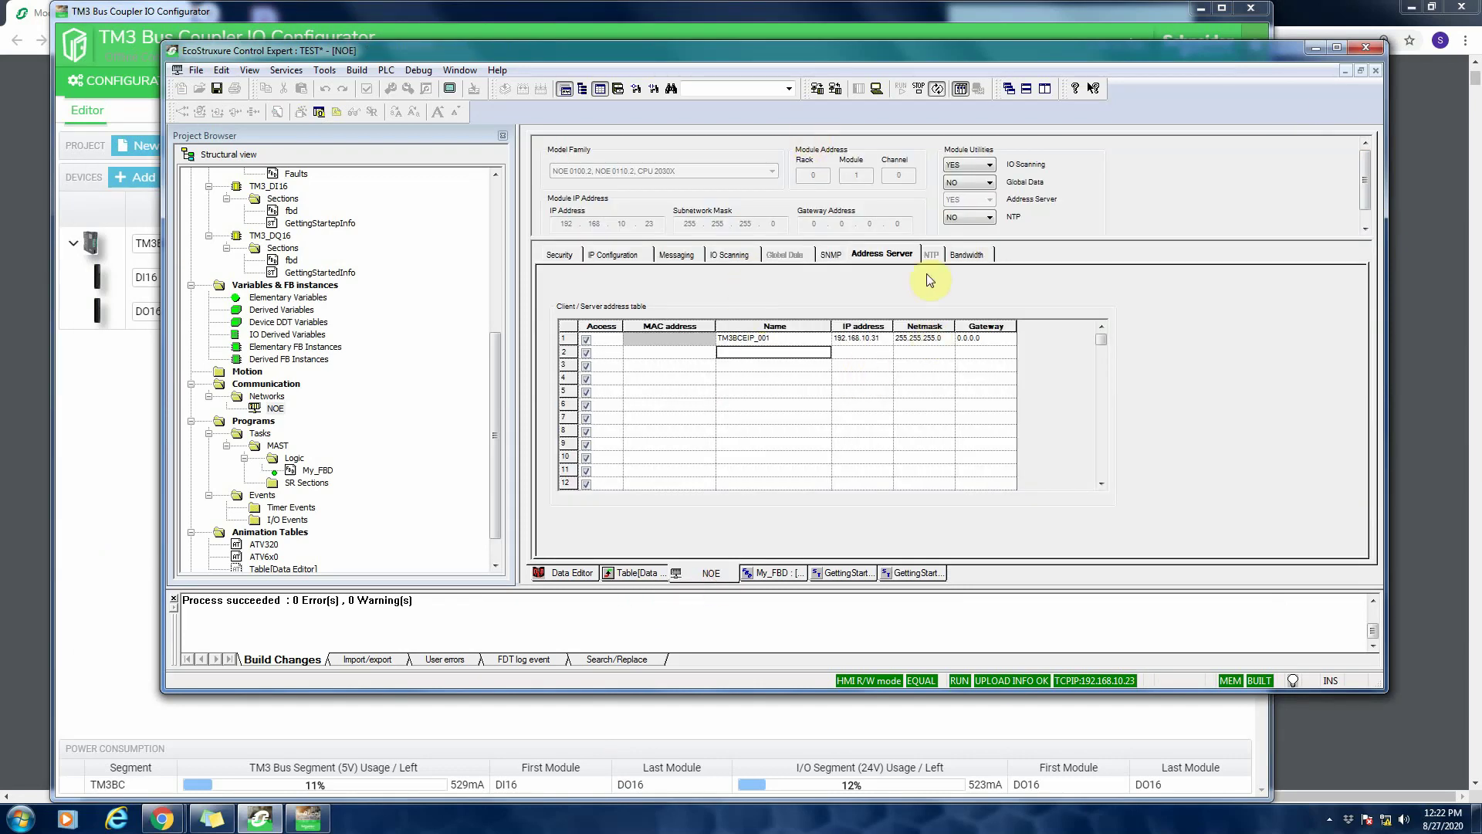
pyautogui.click(727, 257)
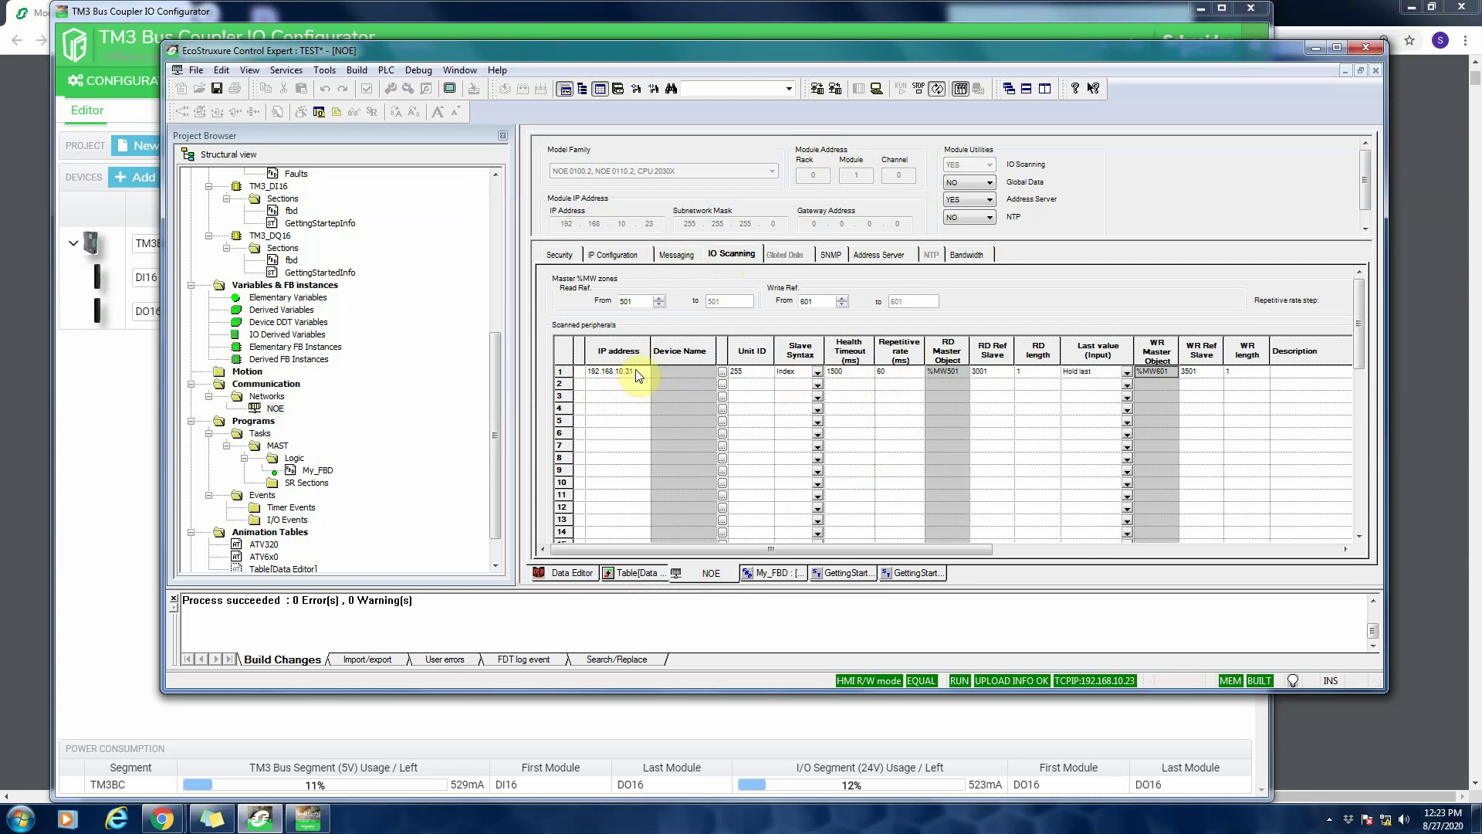
# Check IO scan row 1 for 192.168.10.31: read reference 3001, write reference 3501
pyautogui.click(1037, 374)
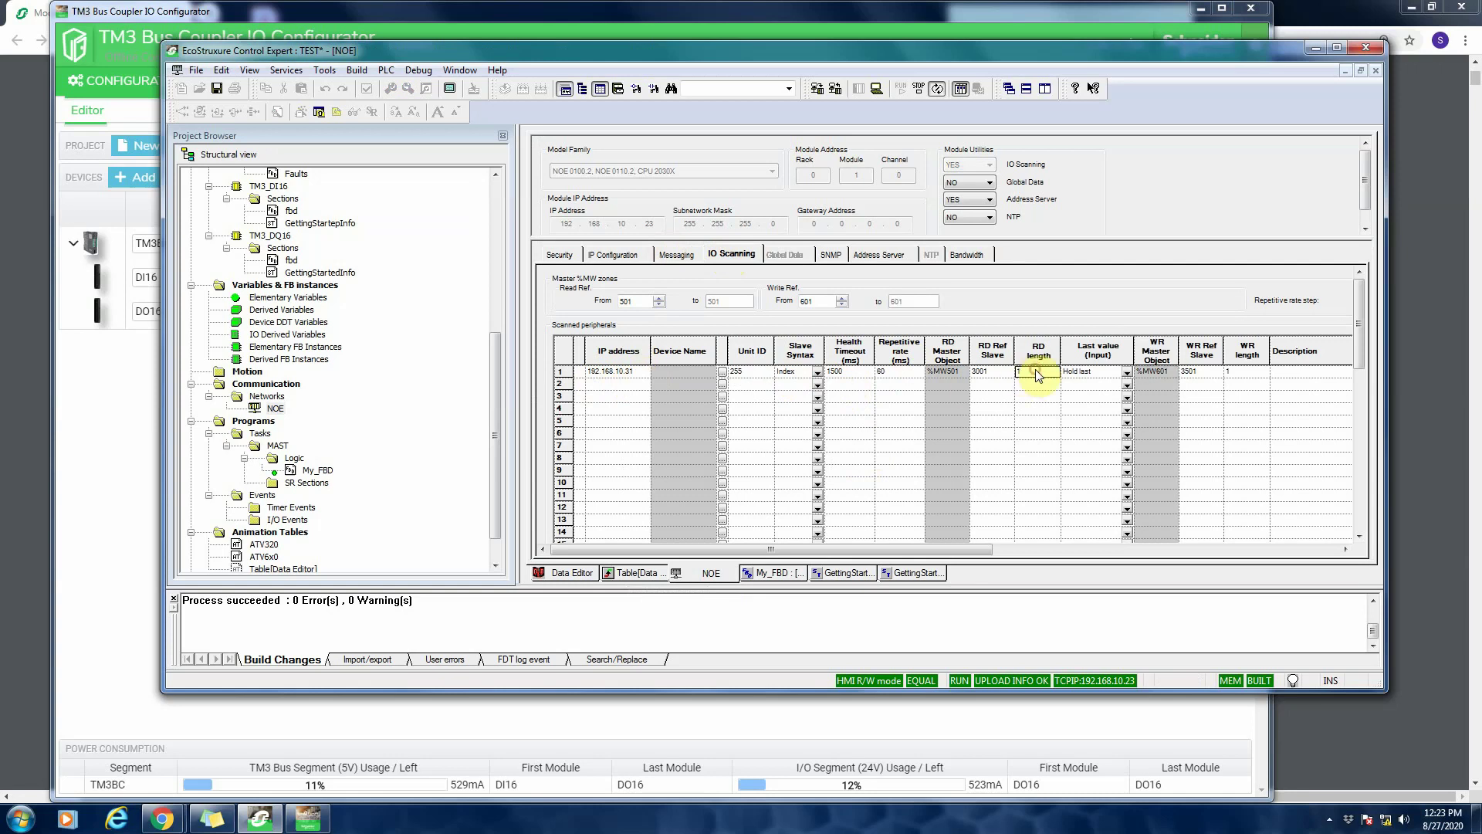
pyautogui.click(989, 373)
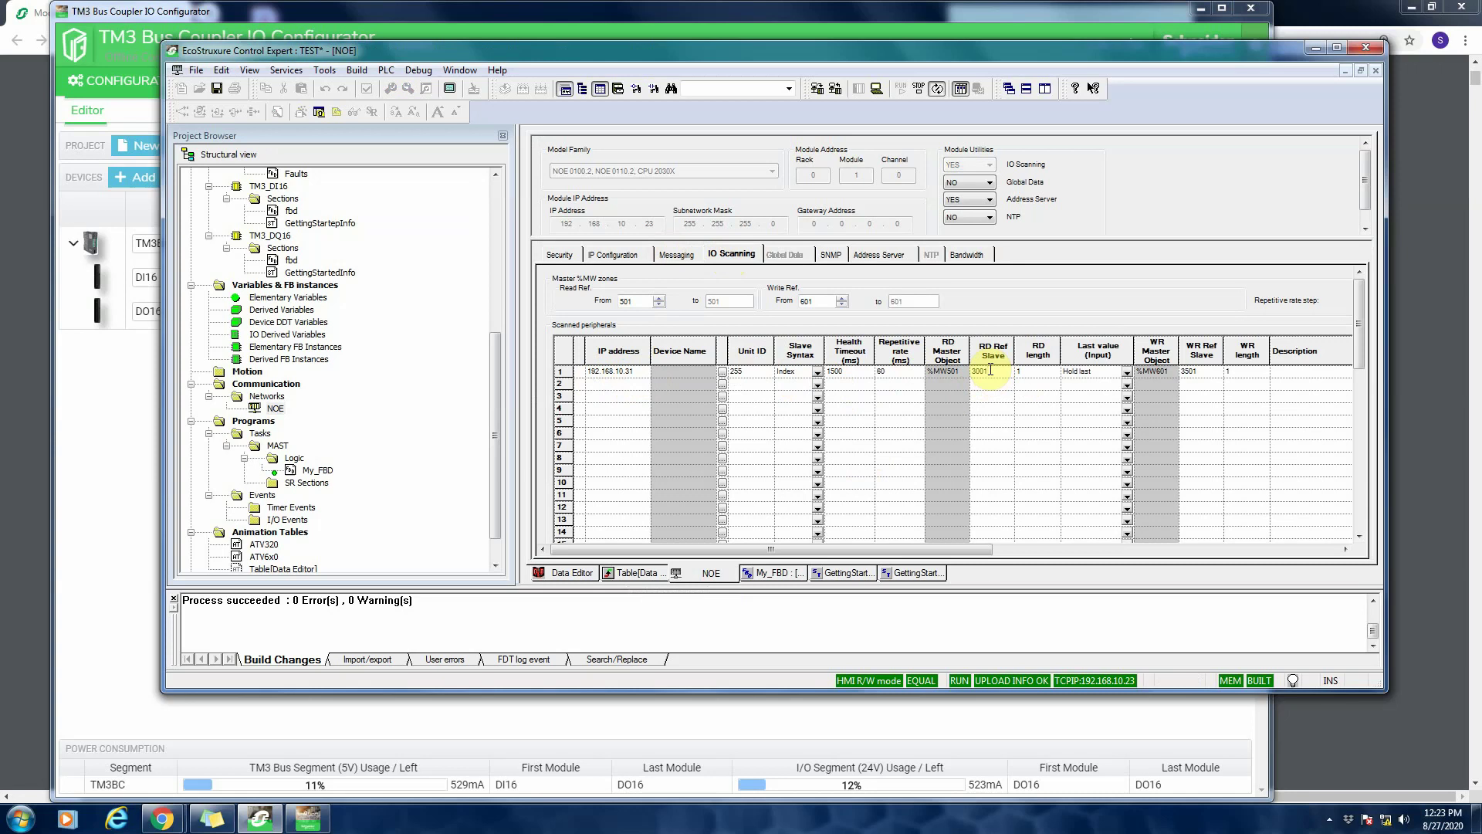
pyautogui.click(934, 369)
pyautogui.click(1256, 374)
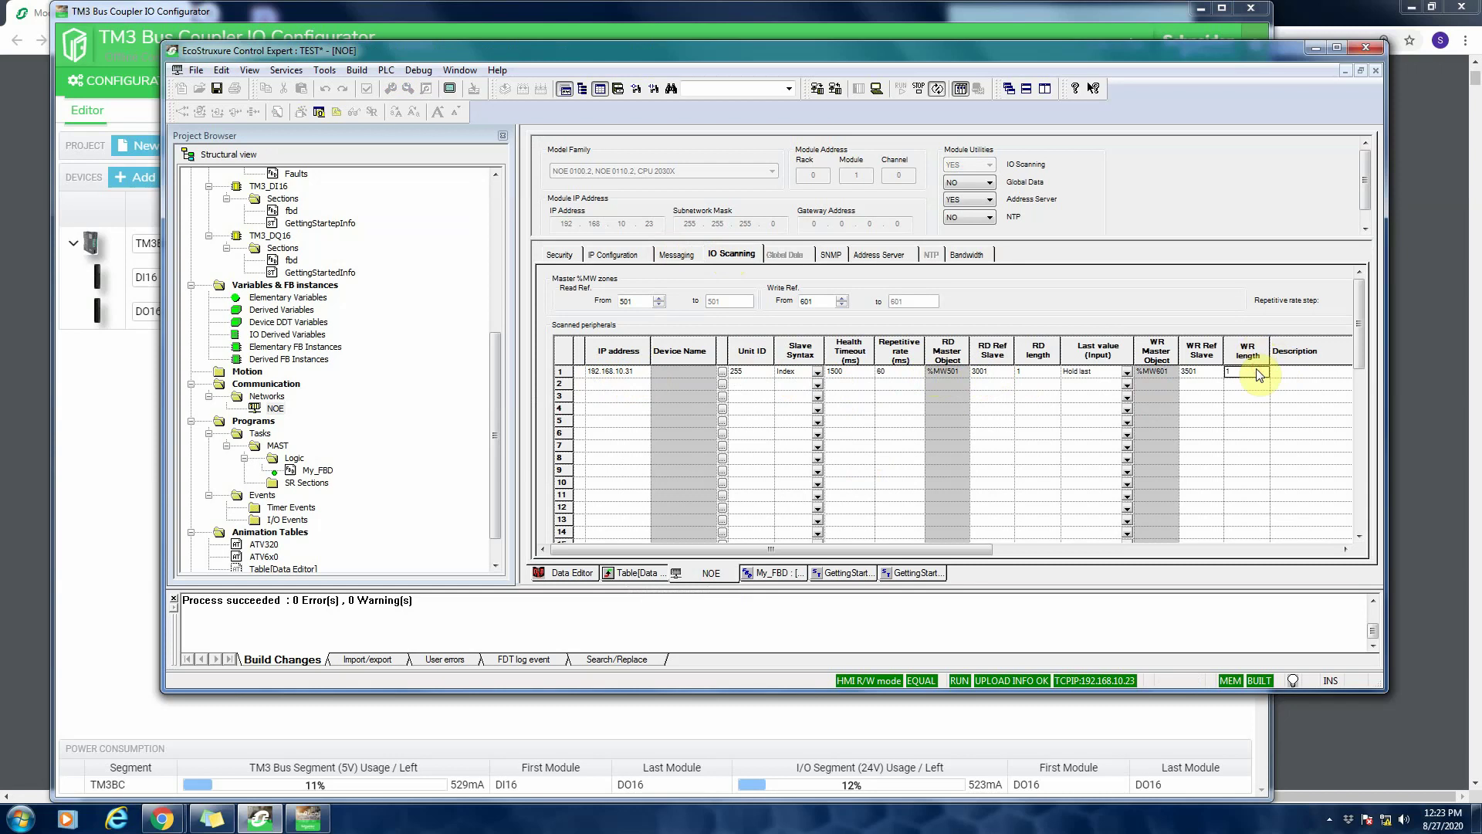
pyautogui.click(1209, 375)
pyautogui.moveTo(935, 208); pyautogui.dragTo(1070, 185)
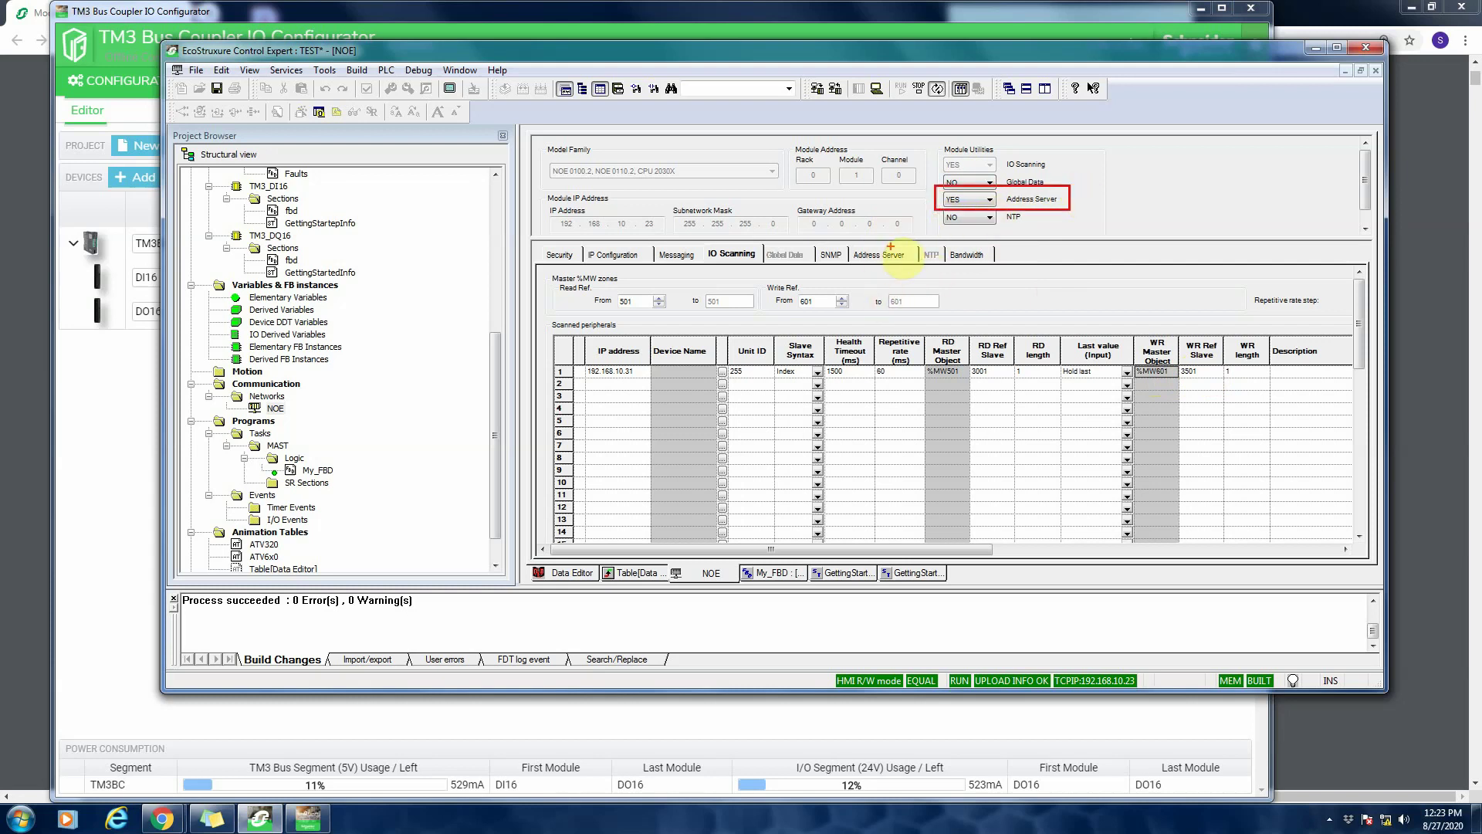
pyautogui.press('Escape')
pyautogui.click(894, 257)
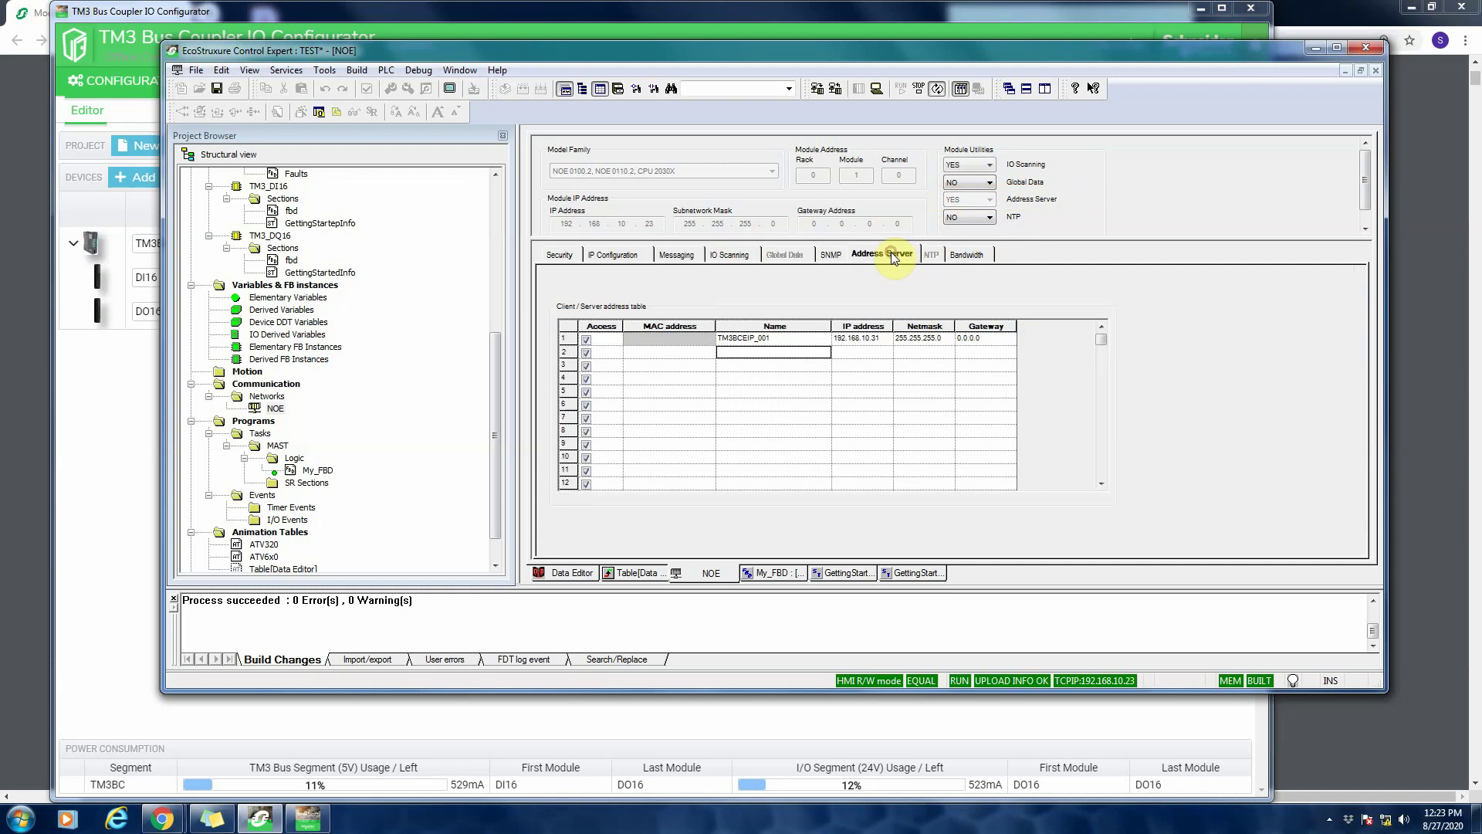
pyautogui.click(781, 351)
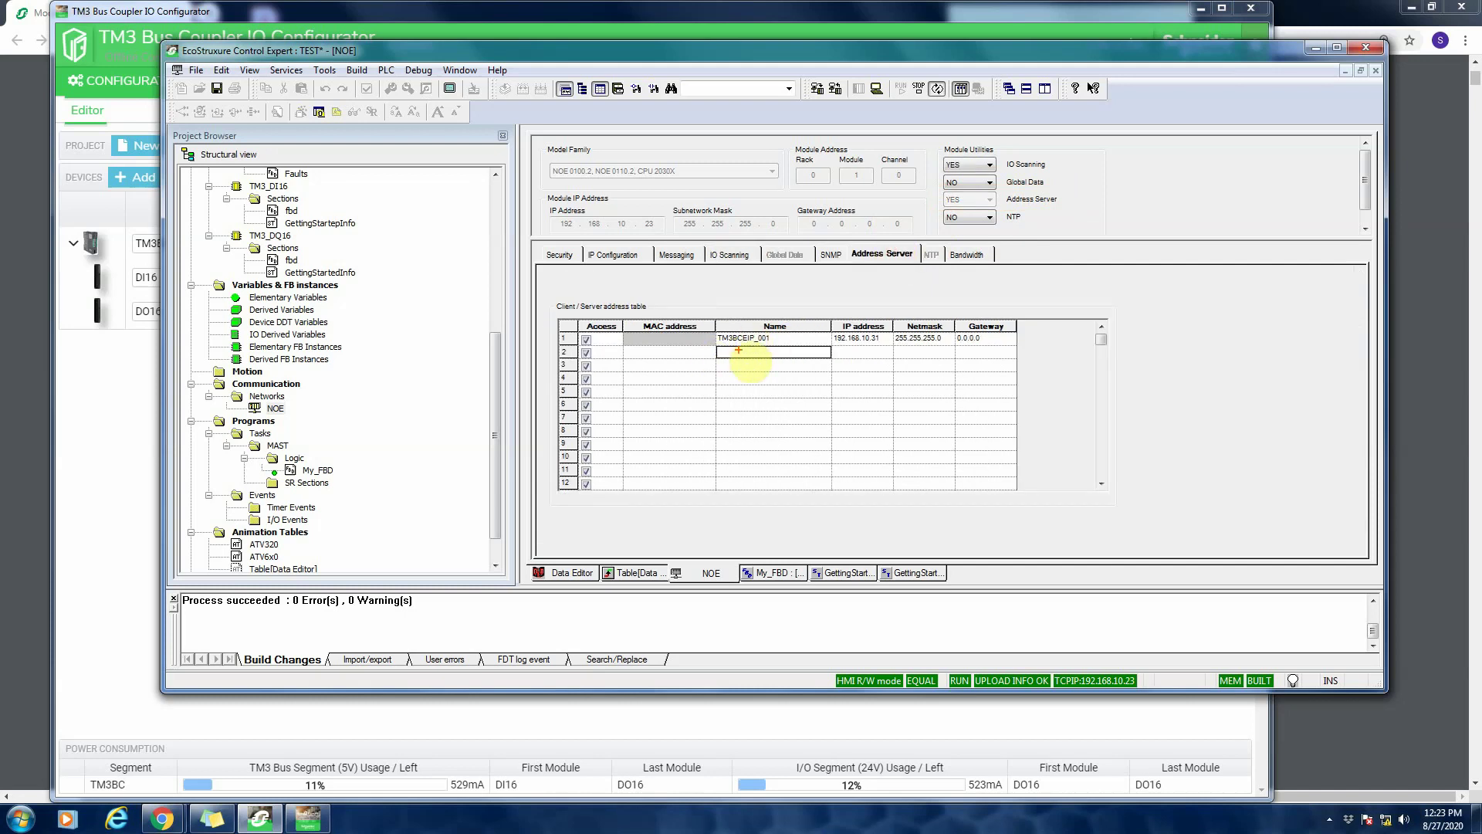
pyautogui.hotkey('ctrl', '2')
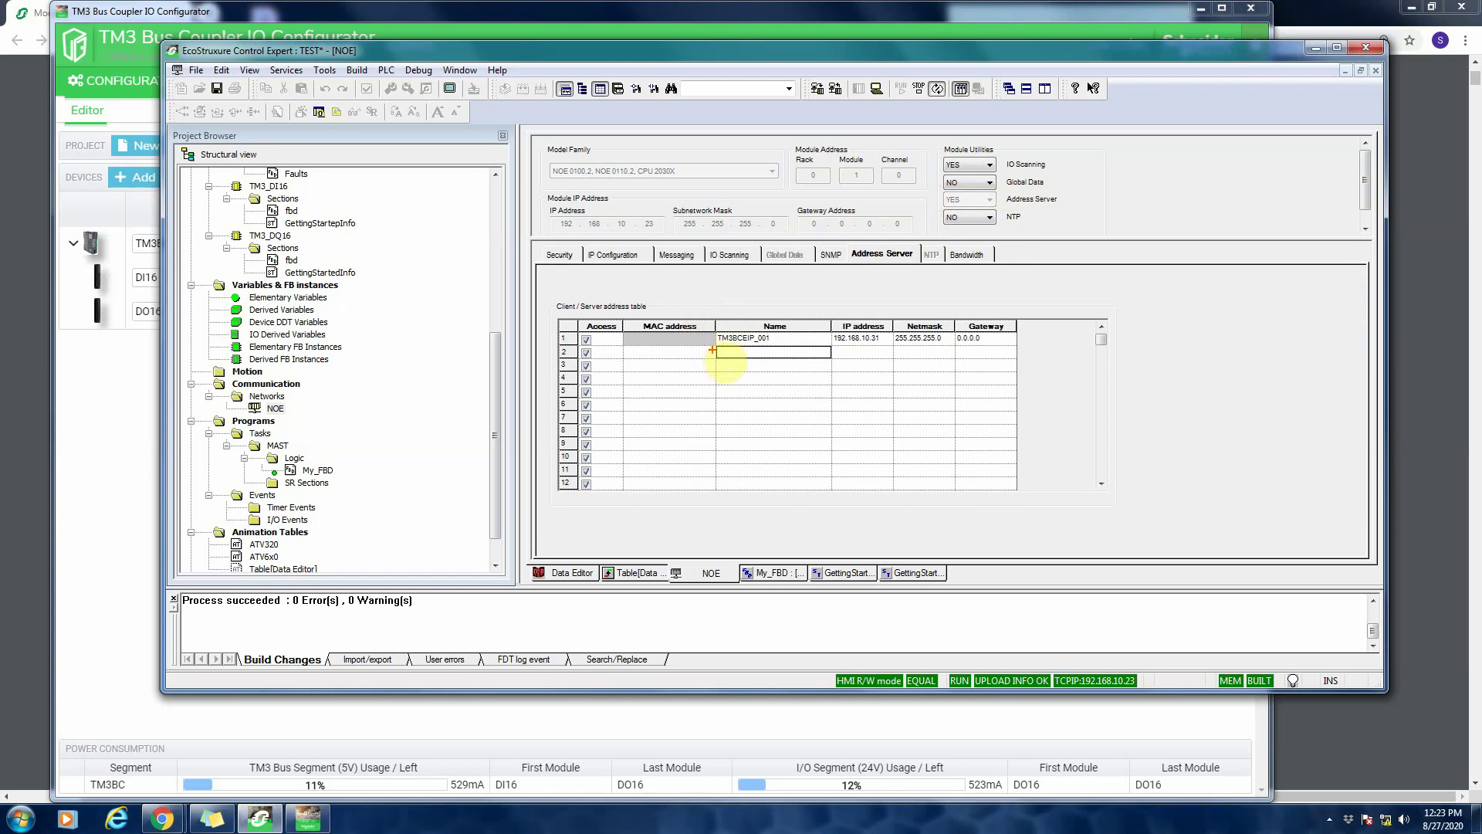
pyautogui.moveTo(716, 349)
pyautogui.mouseDown()
pyautogui.moveTo(757, 304)
pyautogui.moveTo(796, 302)
pyautogui.mouseUp()
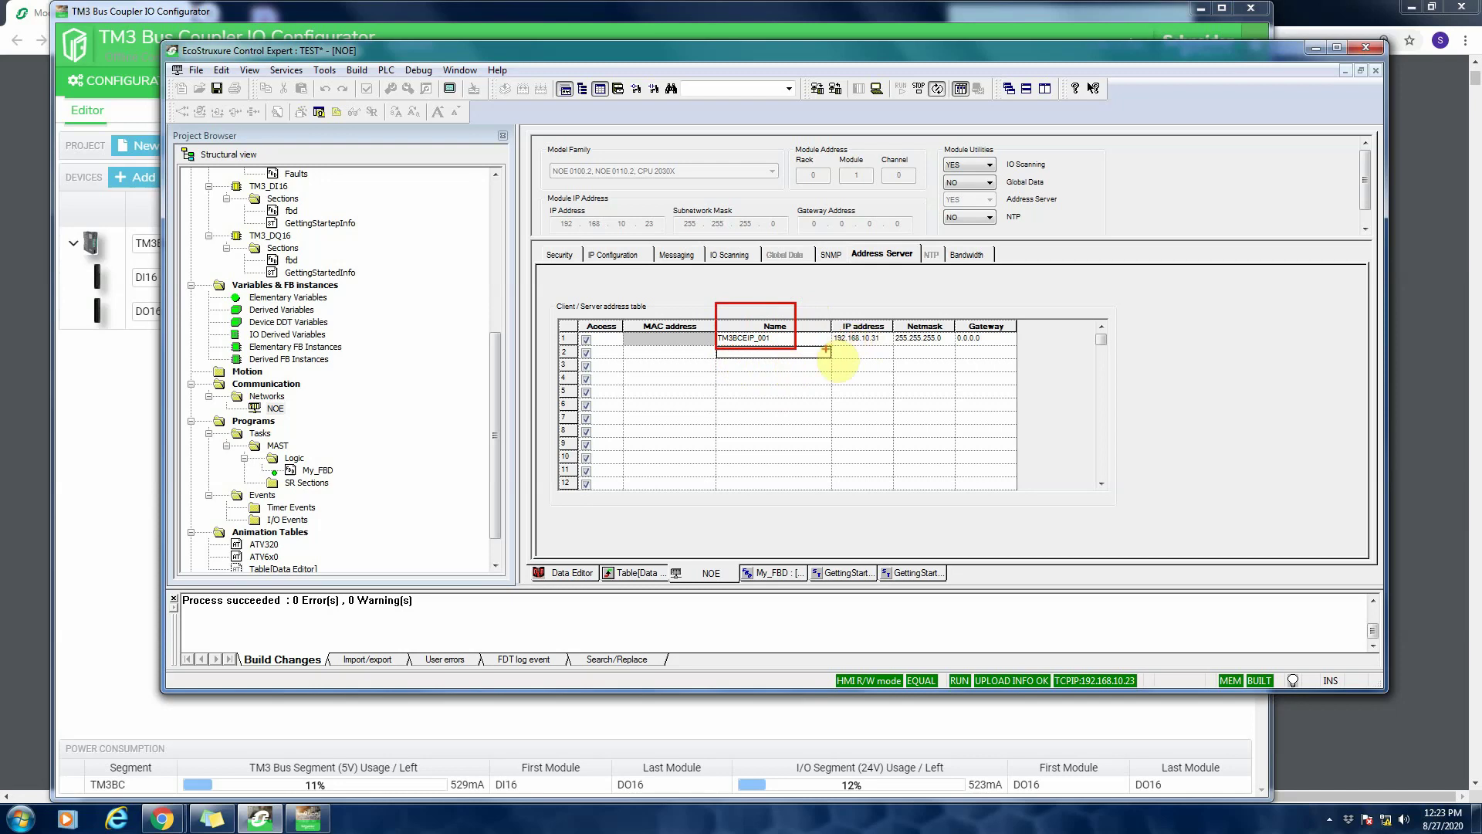
pyautogui.moveTo(826, 349); pyautogui.dragTo(899, 315)
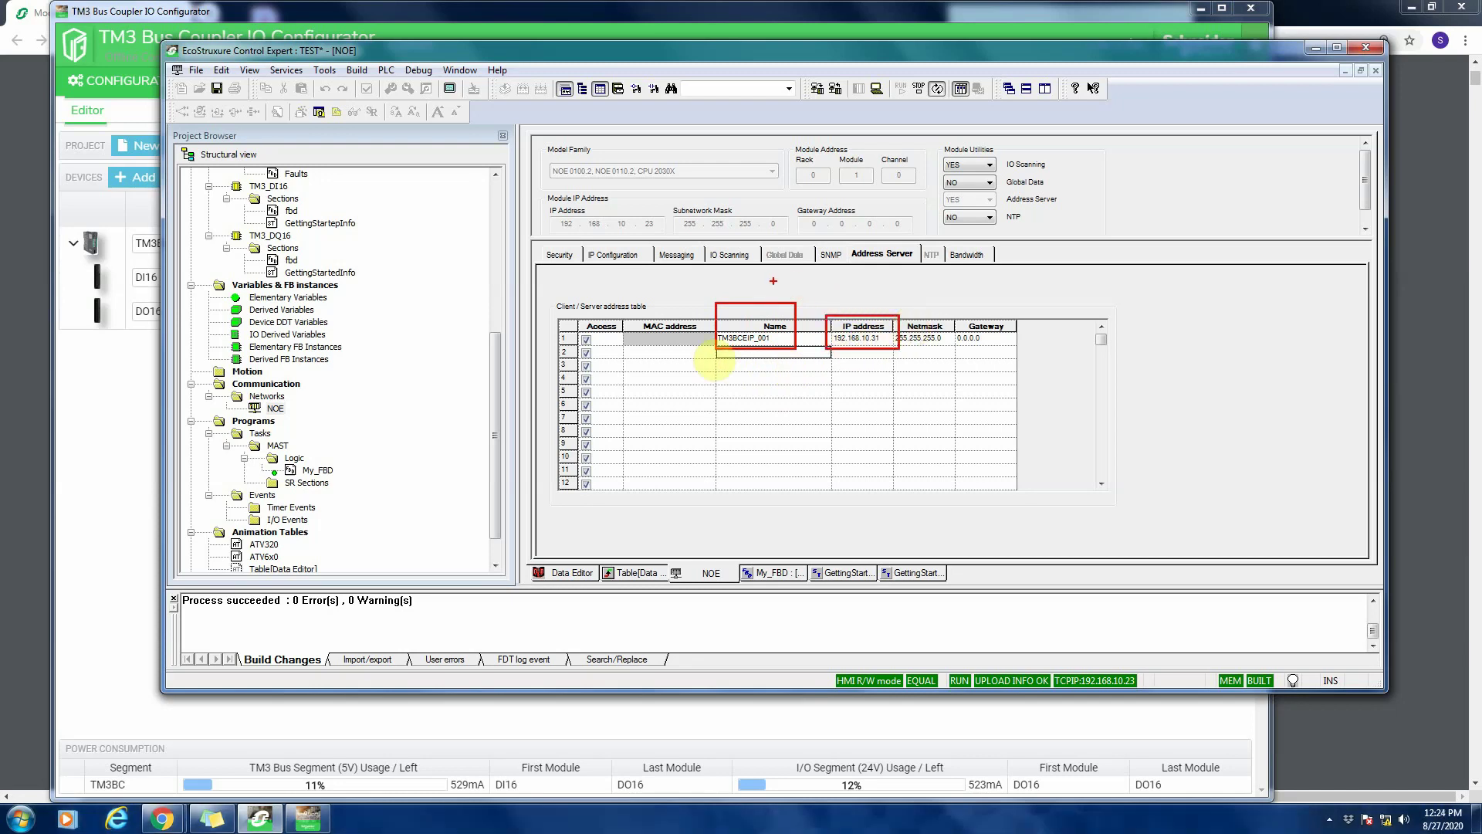
pyautogui.click(745, 256)
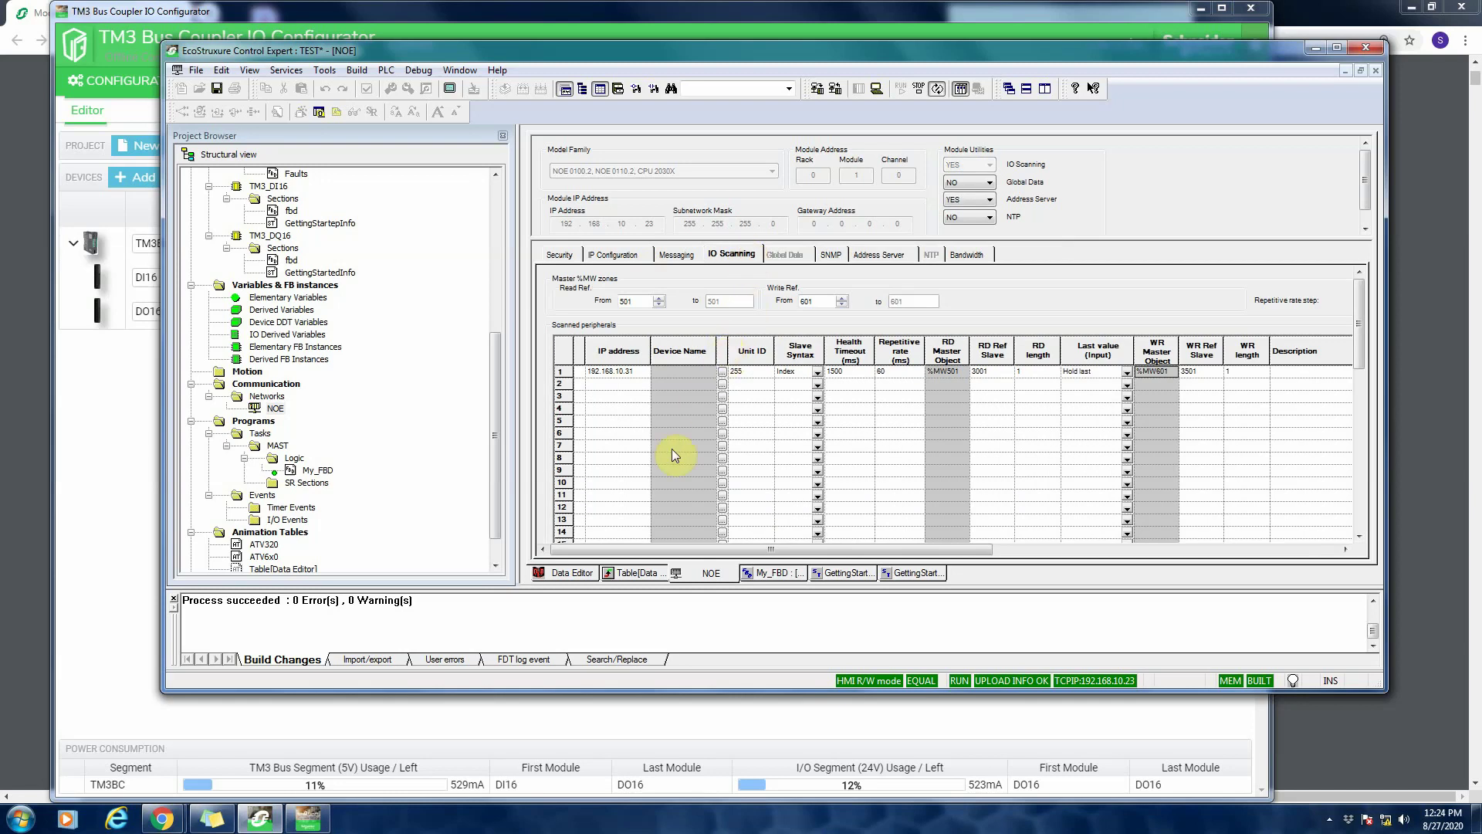
# Confirm NOE.REFRESH_IO_1 reads 1 in the animation table, then minimize Control Expert and the IO Configurator
pyautogui.click(642, 574)
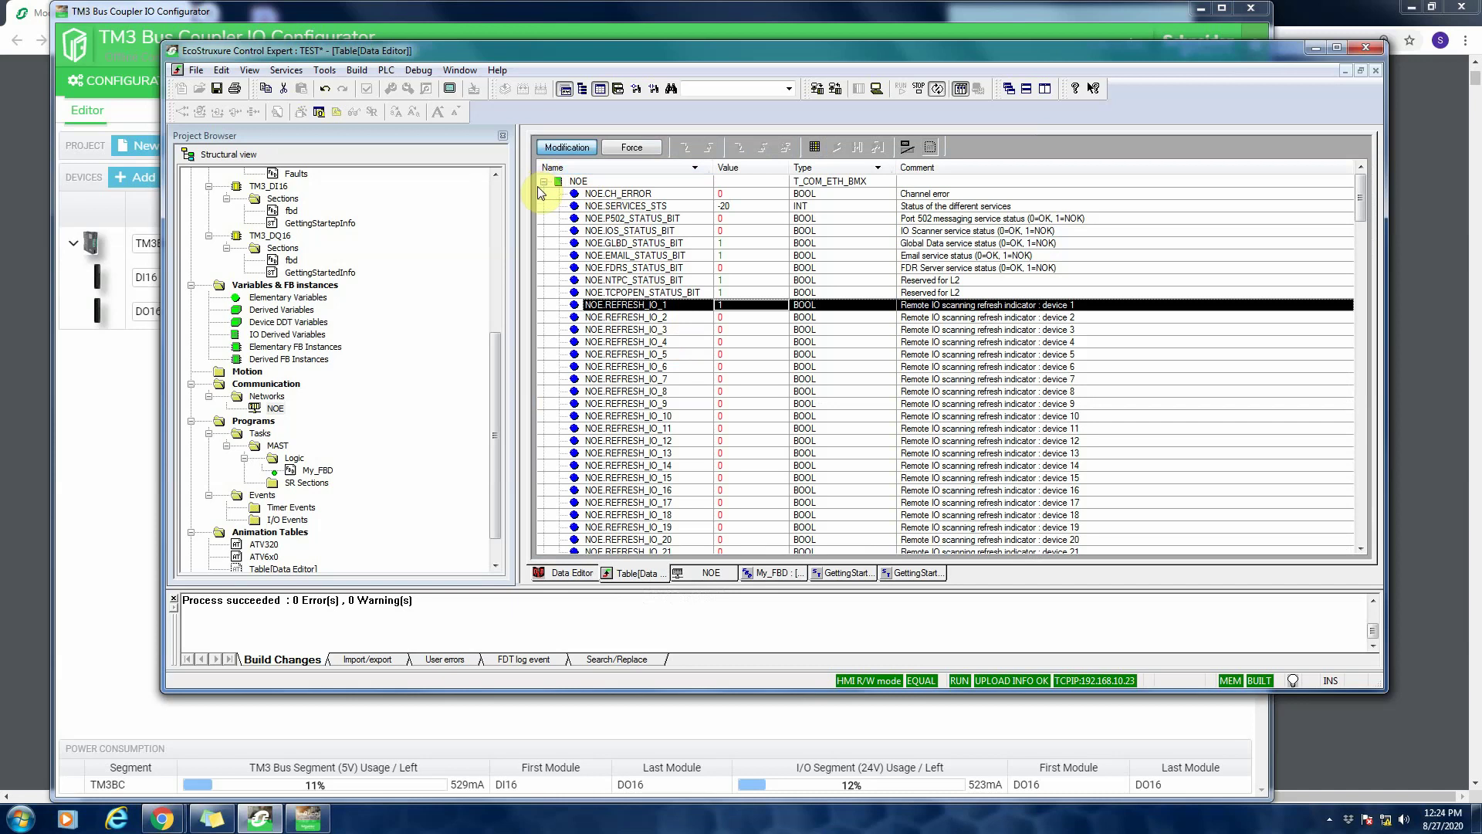
pyautogui.click(545, 183)
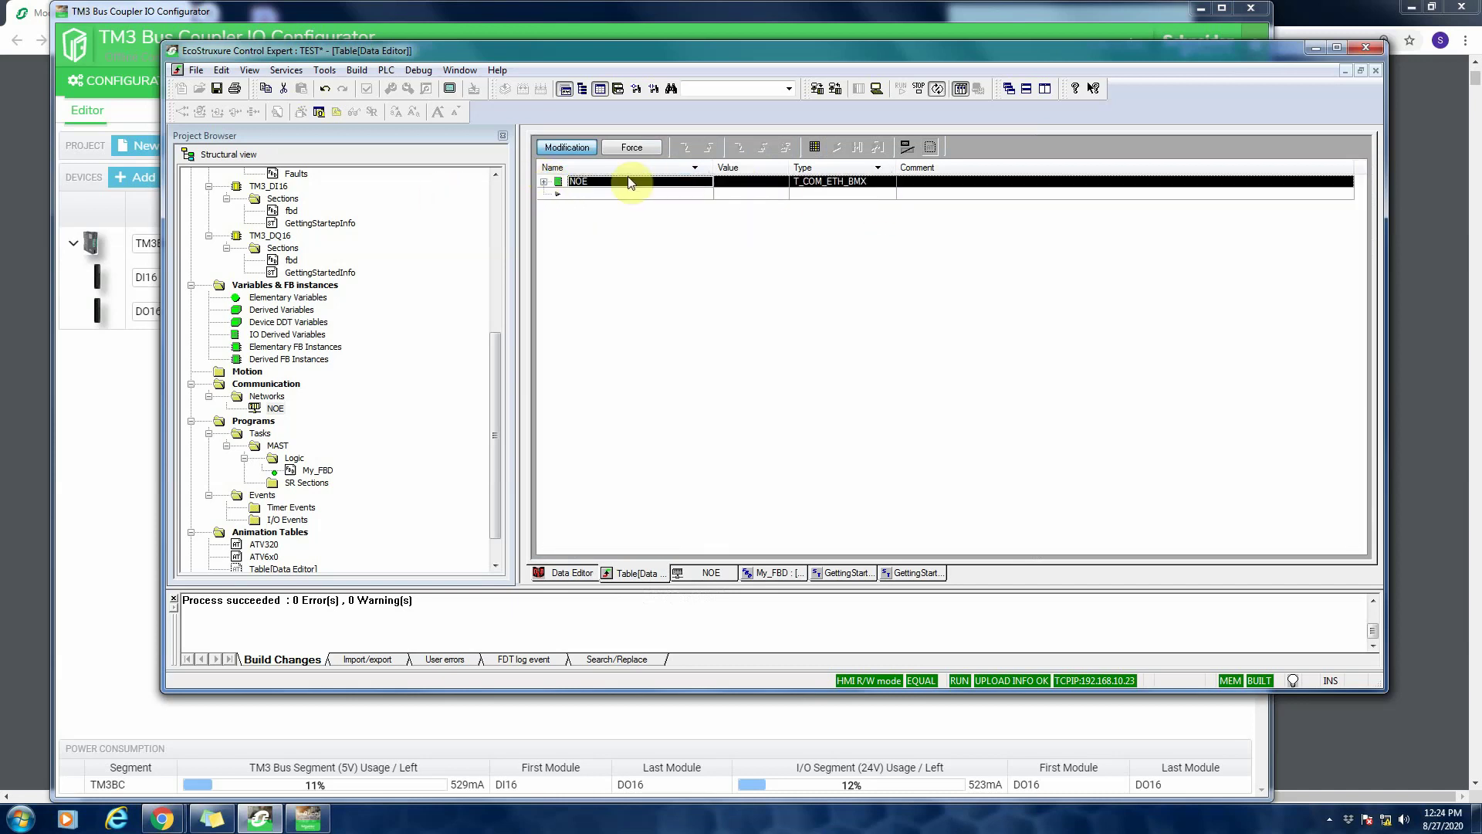
pyautogui.click(542, 181)
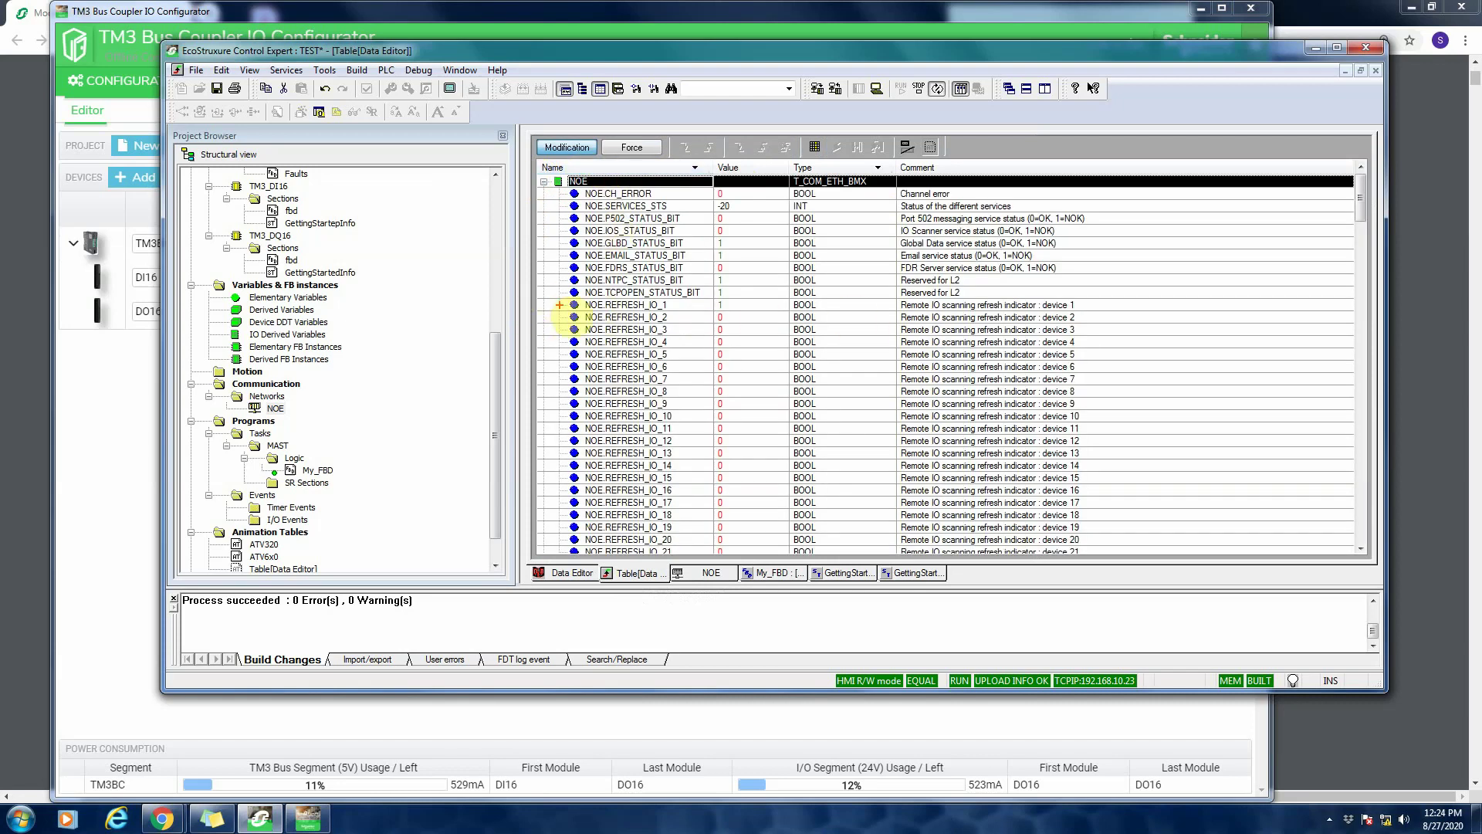
pyautogui.moveTo(566, 312); pyautogui.dragTo(760, 300)
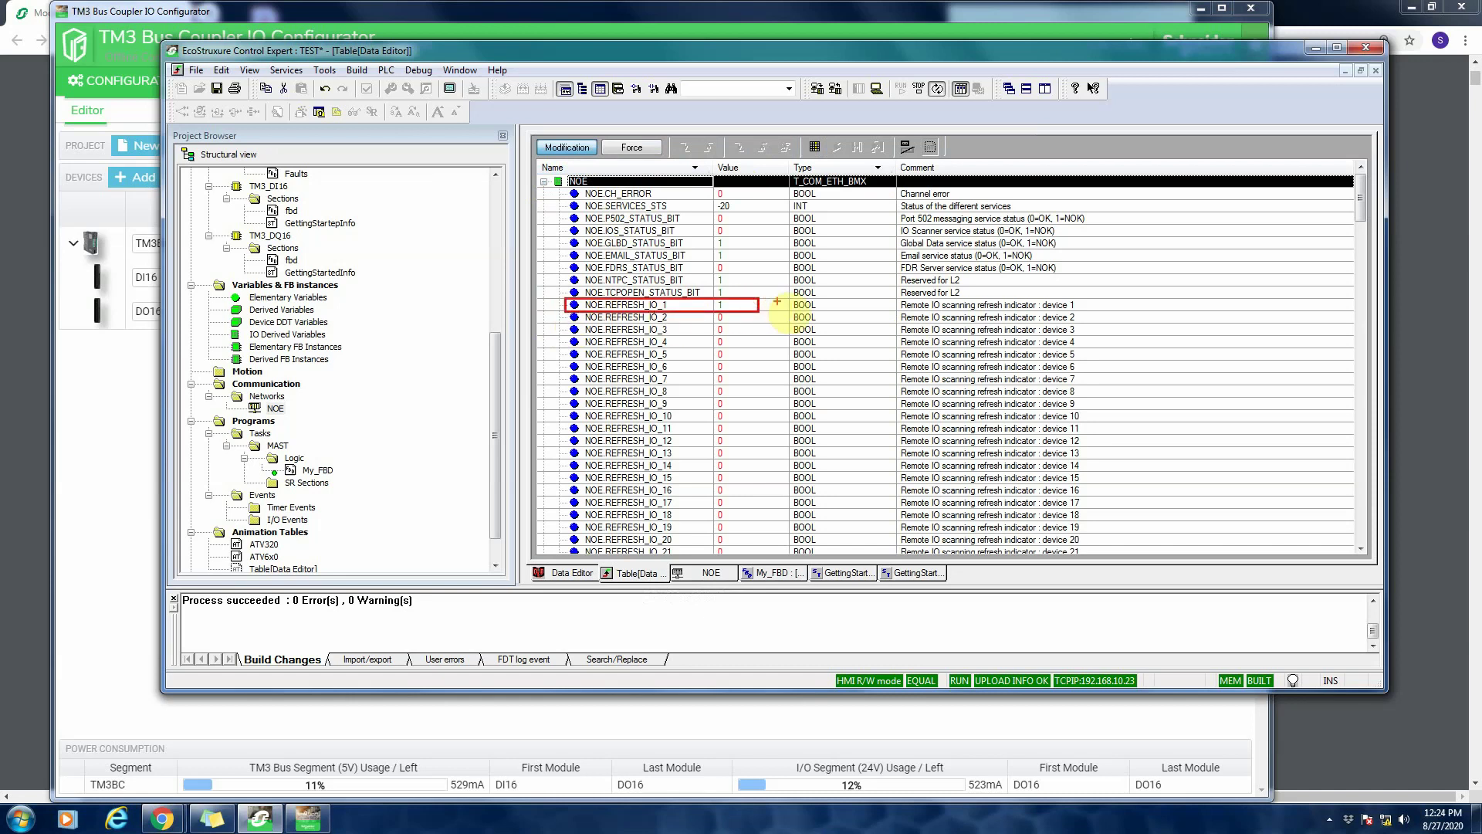
pyautogui.click(1314, 50)
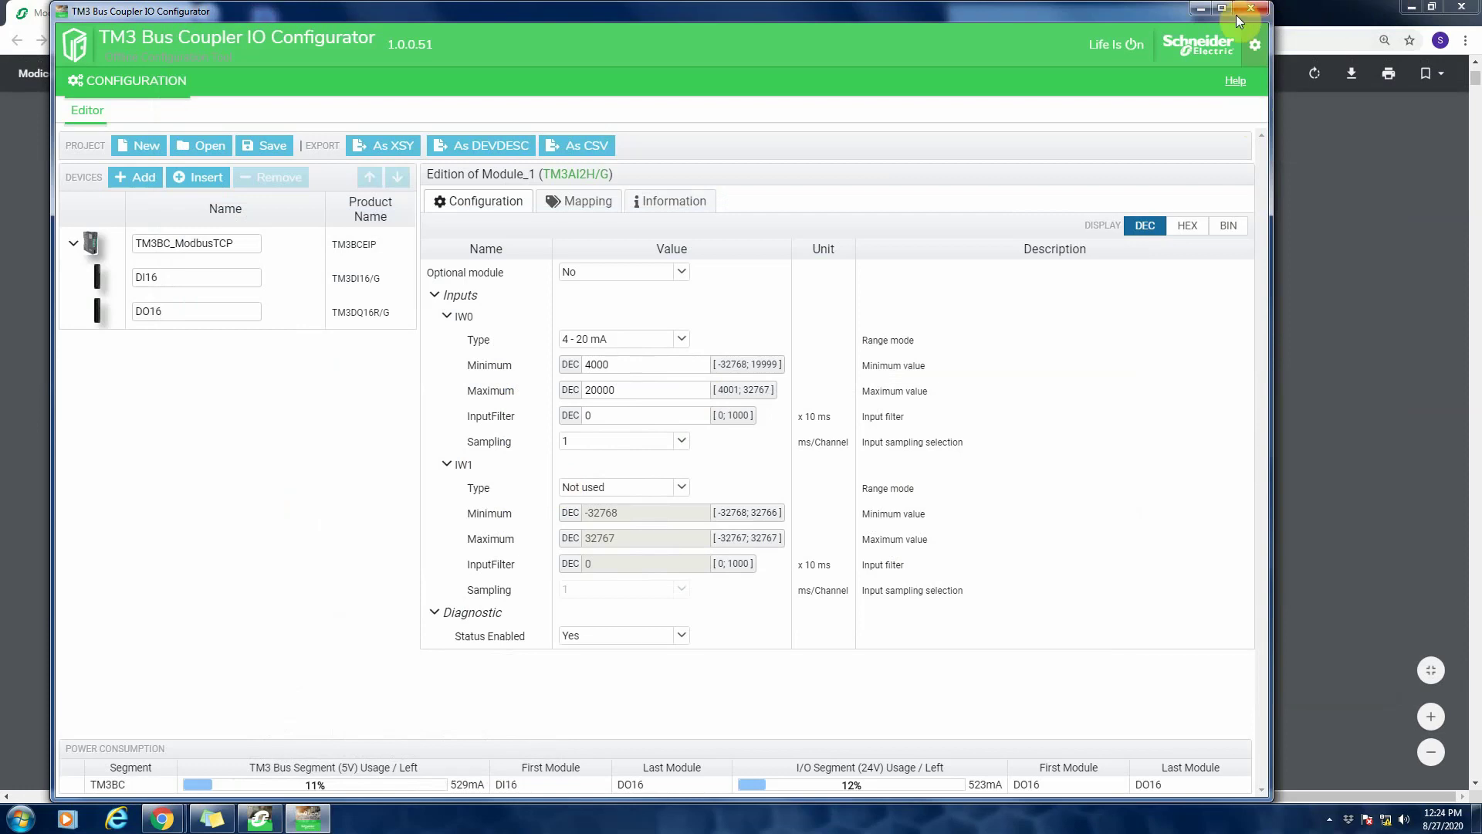
pyautogui.click(1199, 13)
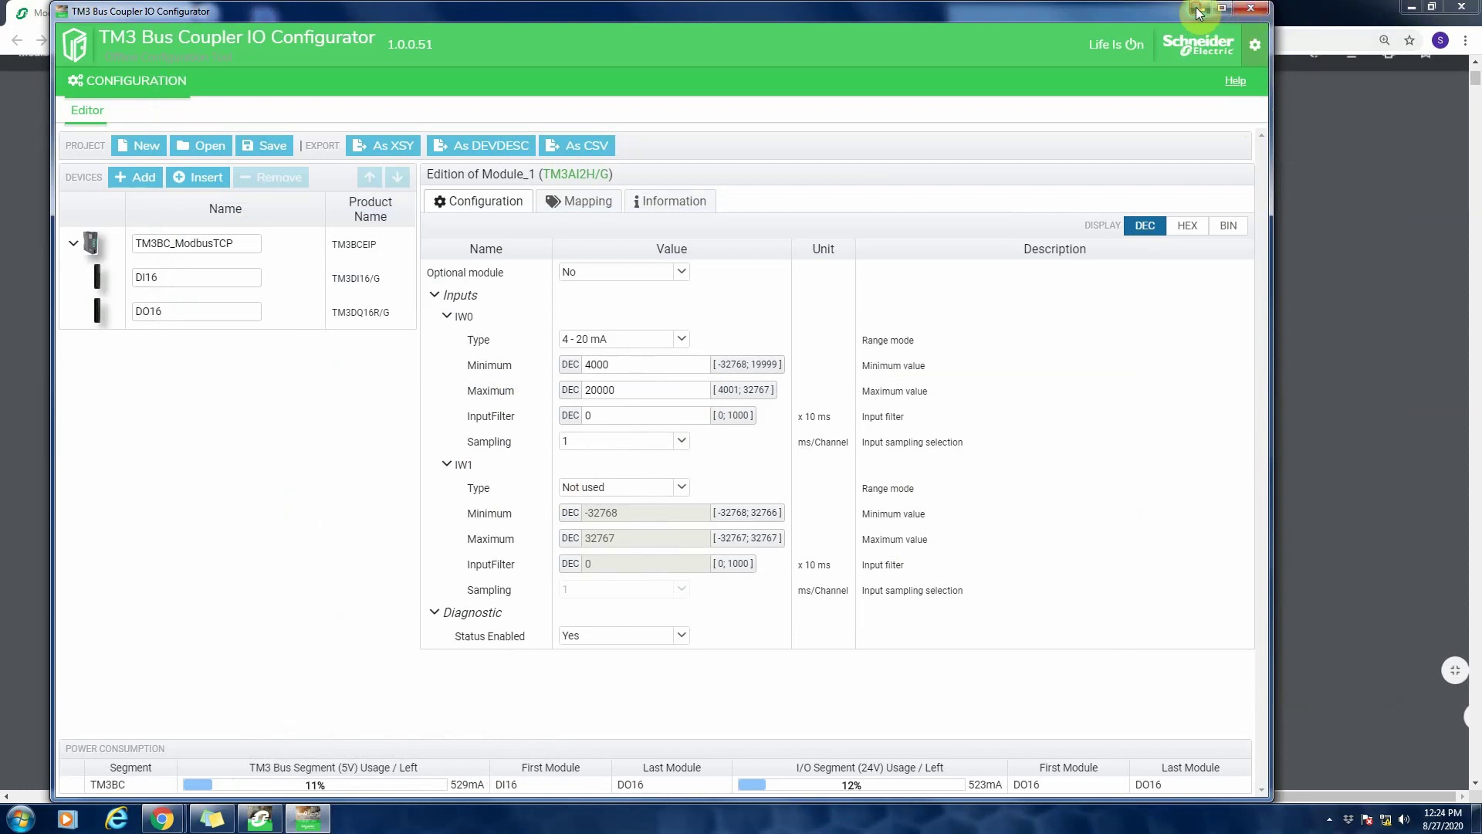